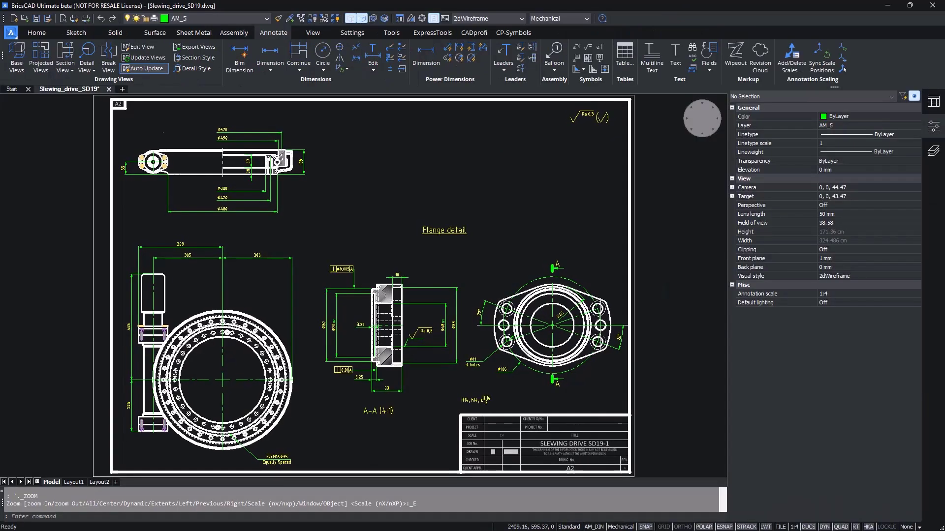
Step: Set the radius of the two middle hole circles on the flange detail's horizontal centreline to 20 mm
scroll(593, 350, "up", 5)
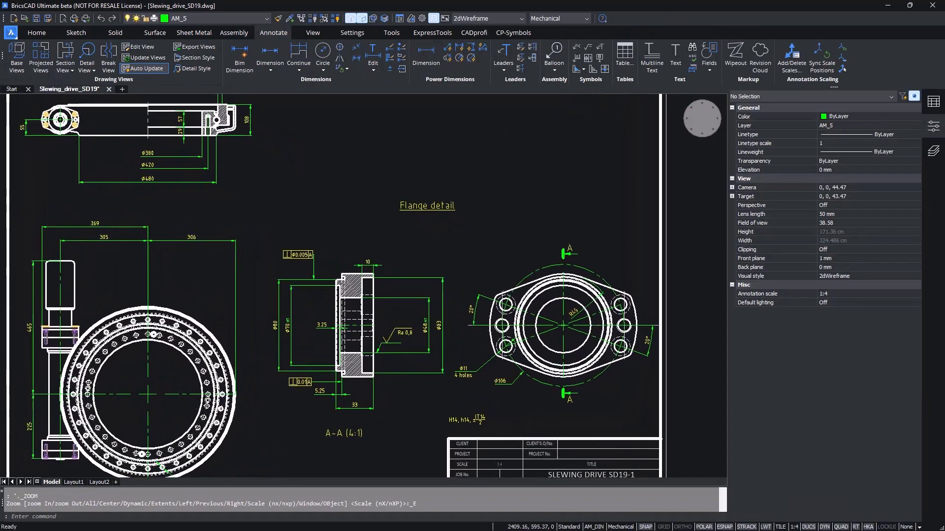
scroll(584, 323, "up", 5)
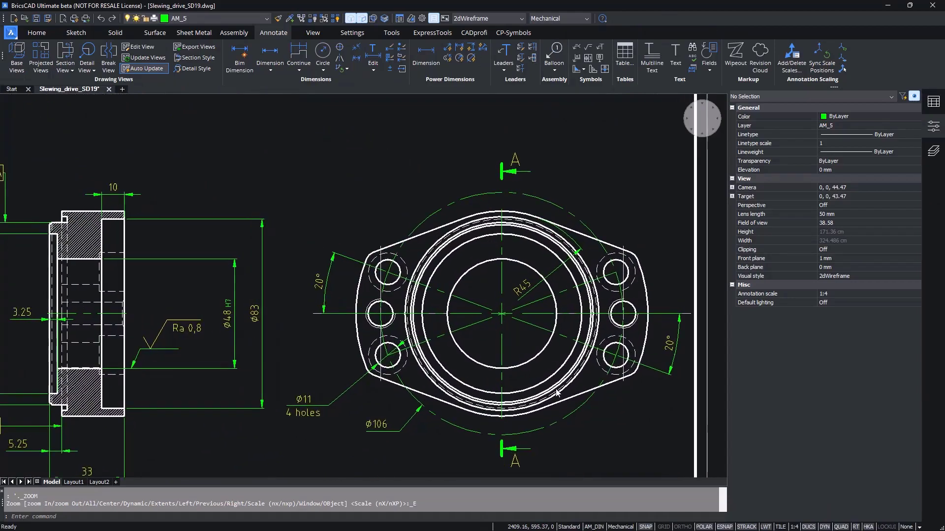
scroll(477, 351, "up", 1)
left_click(353, 308)
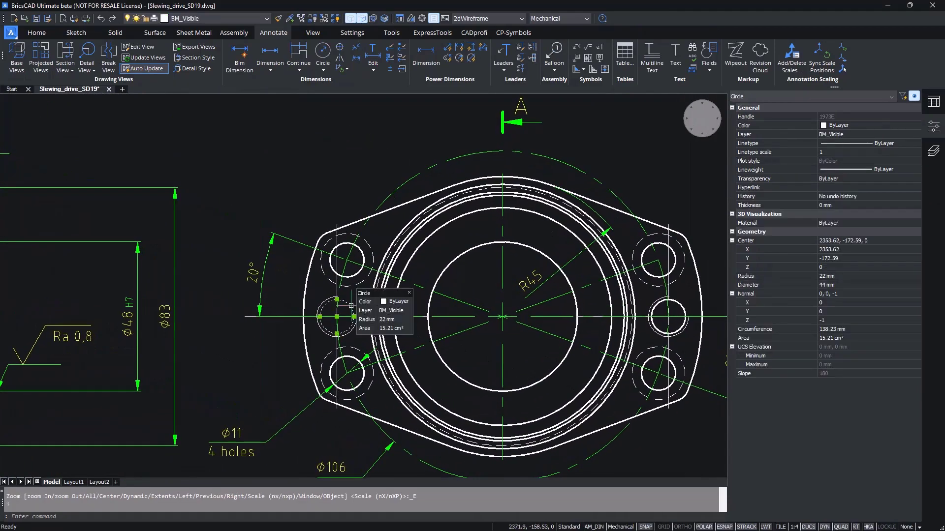
left_click(681, 303)
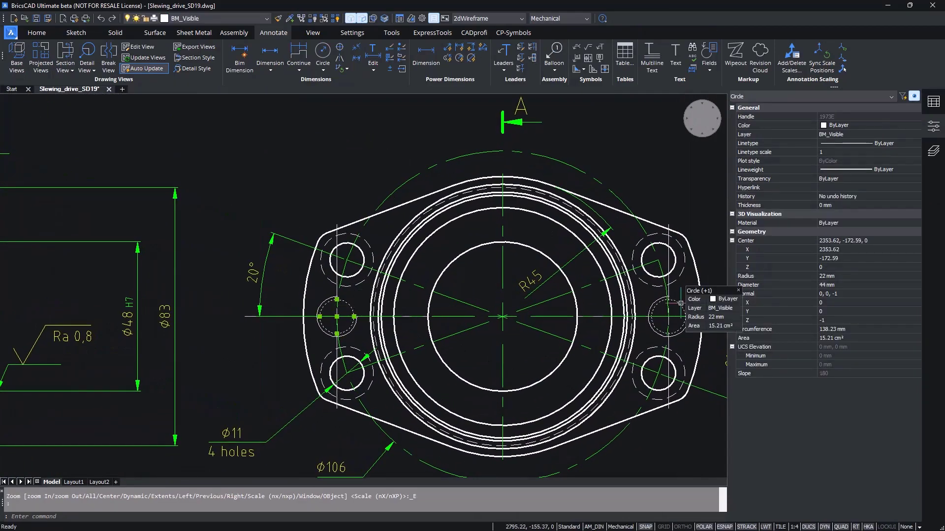
left_click(843, 269)
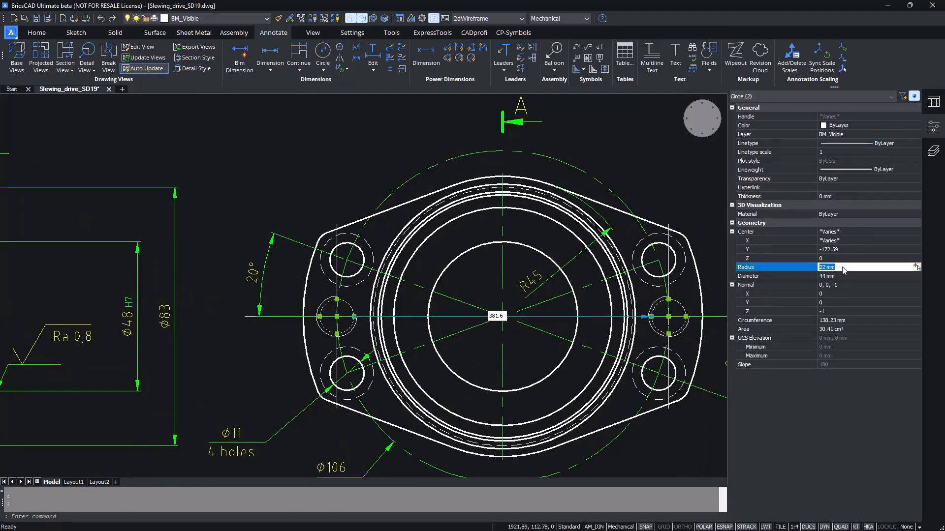
type("20")
key("Return")
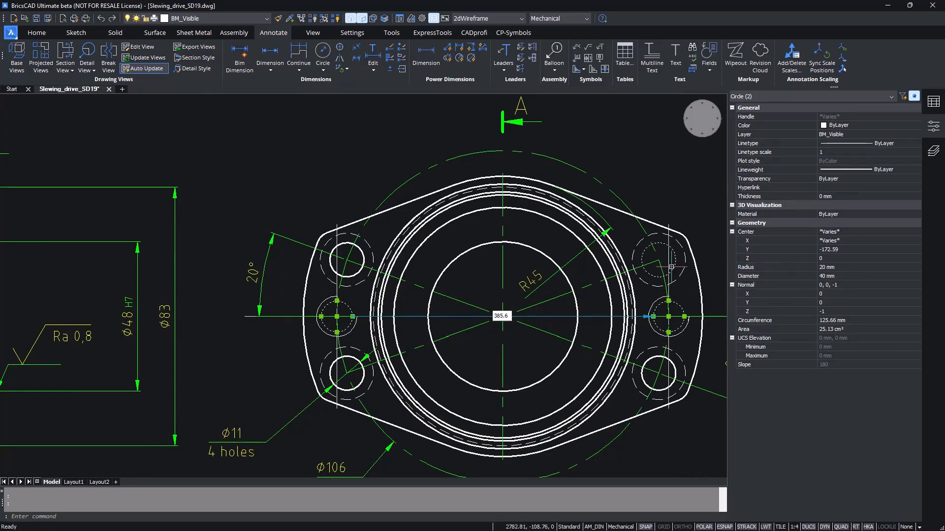
key("Escape")
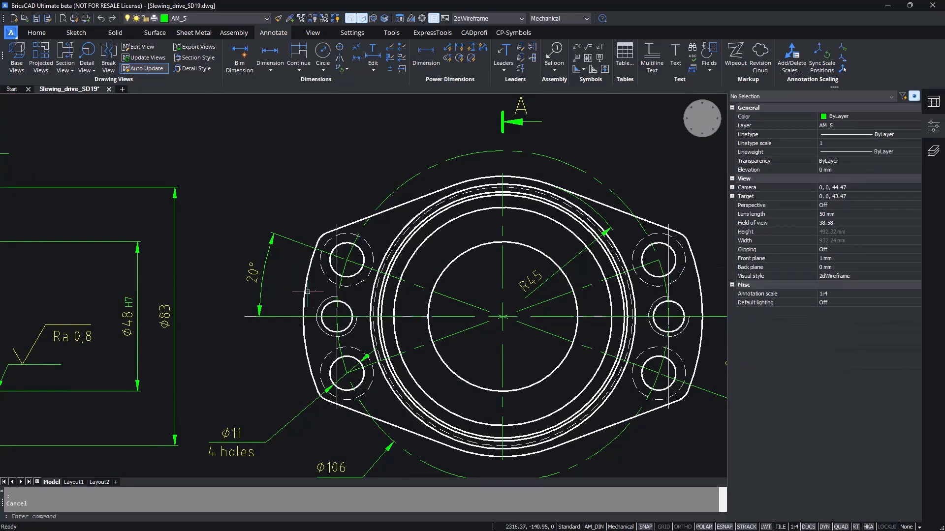
Step: Set the radius of the thread arcs around the flange's two middle holes to 24 mm
left_click(323, 301)
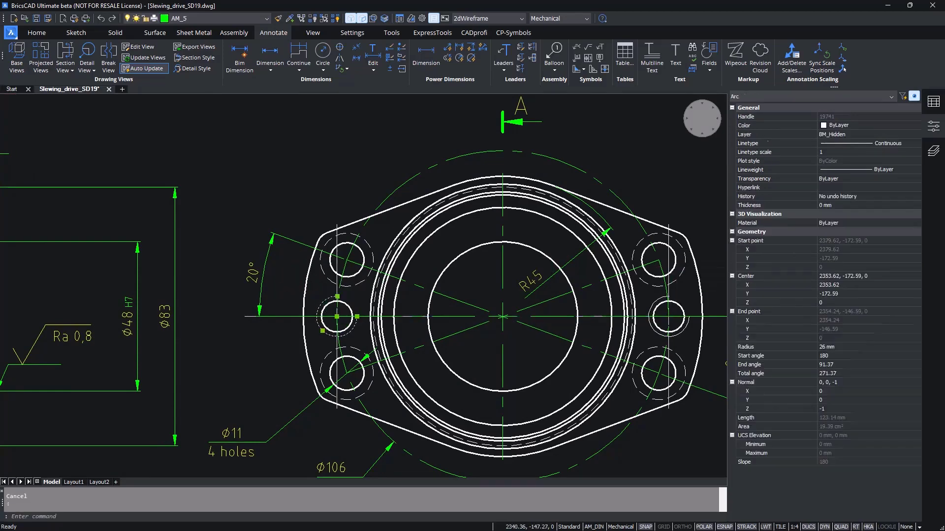
left_click(651, 306)
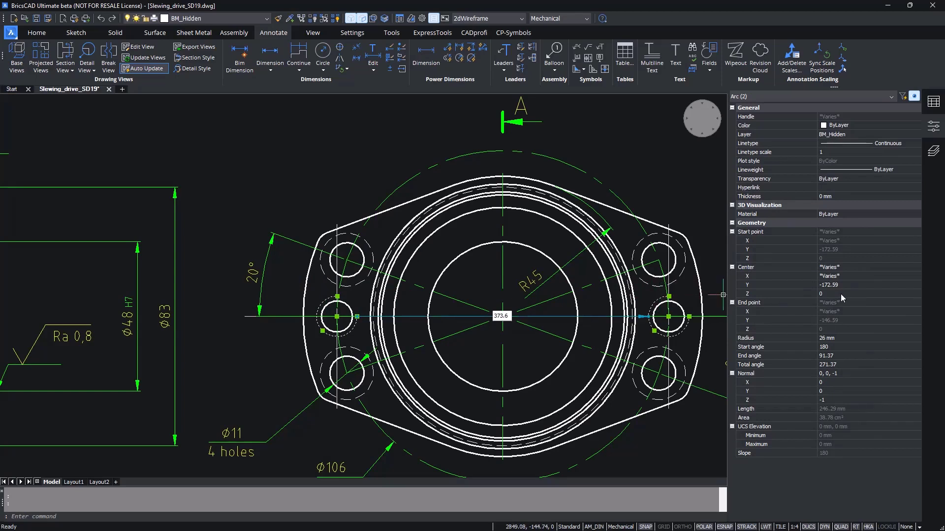
left_click(837, 338)
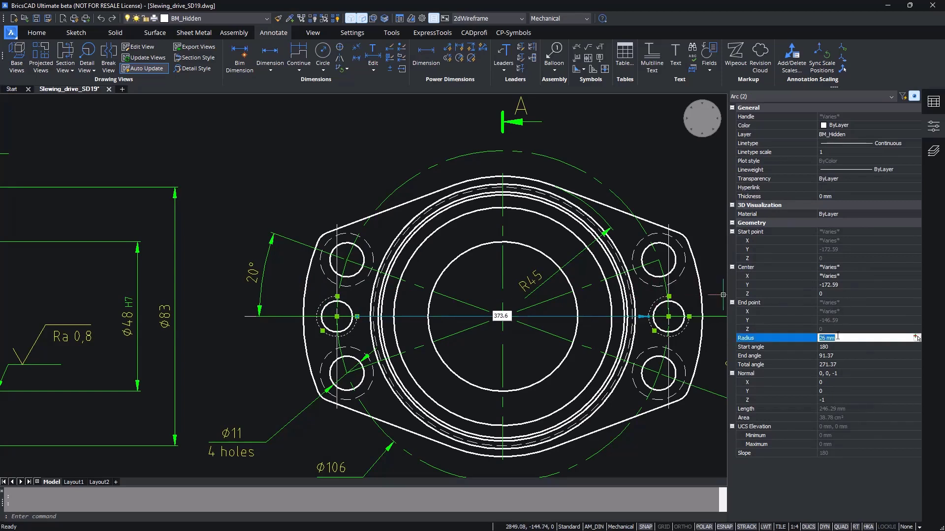
type("24")
key("Return")
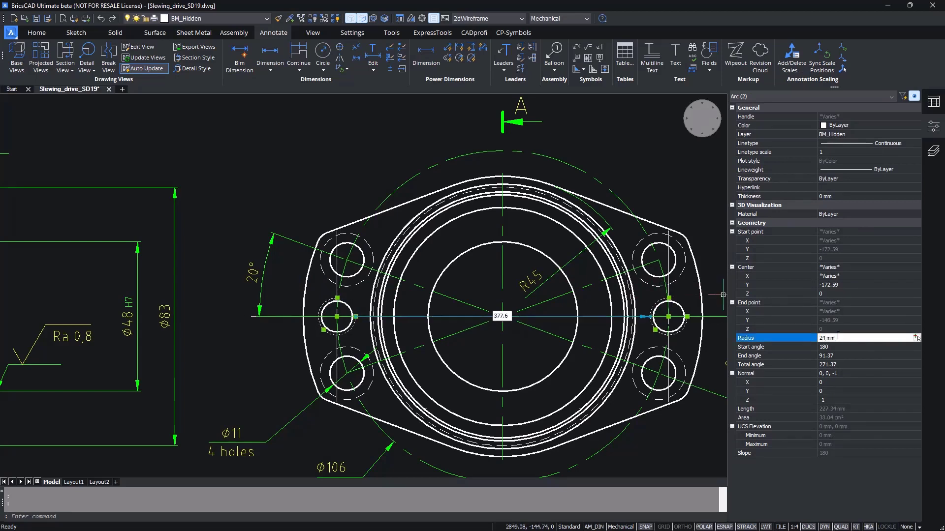
key("Escape")
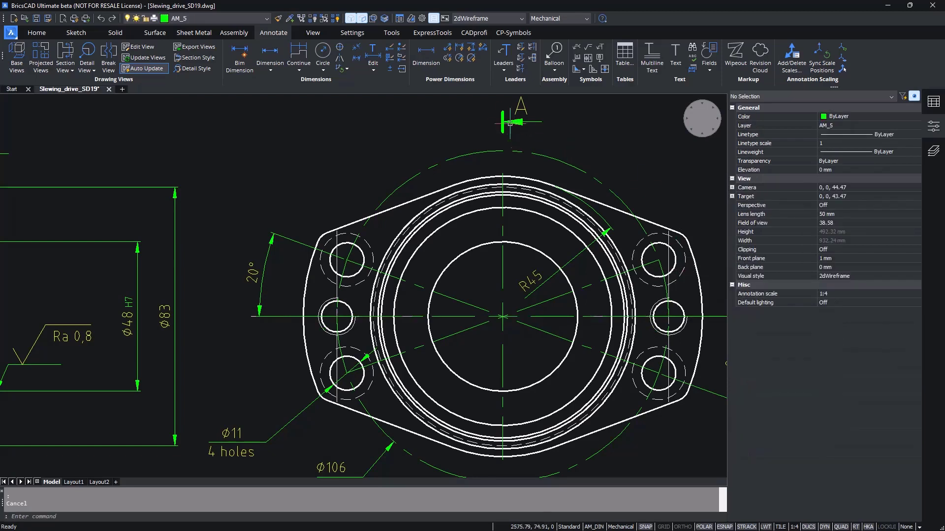
Step: Add a power diameter dimension to the left middle flange hole, placed above the Ø11 note, with the text "M12\X2 holes"
left_click(471, 59)
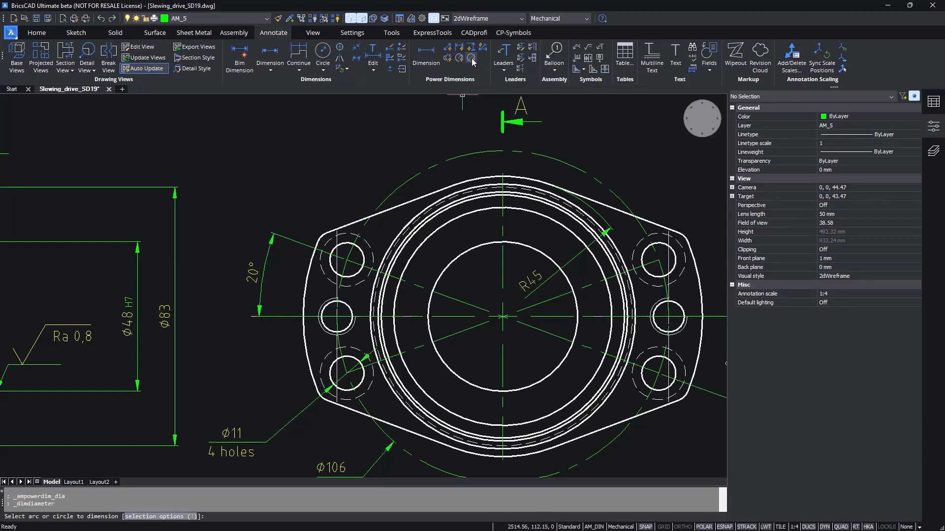
left_click(325, 327)
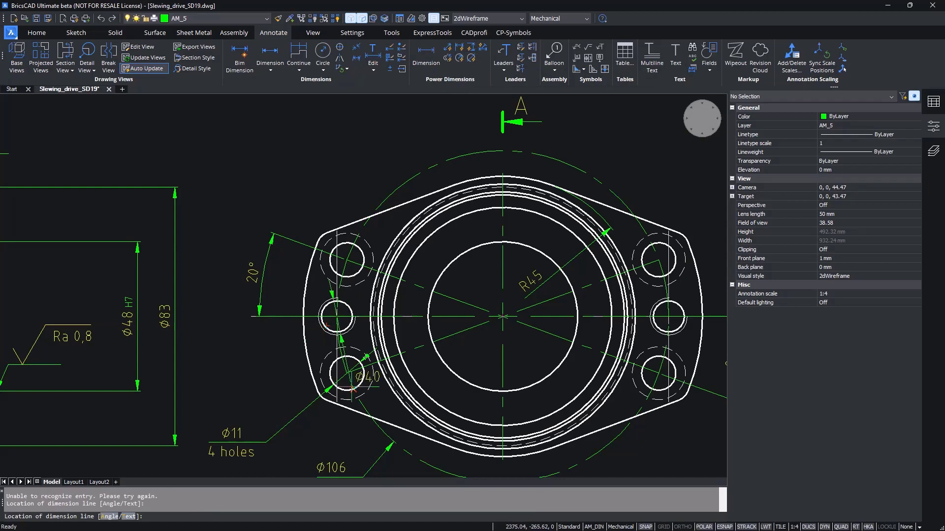
left_click(261, 375)
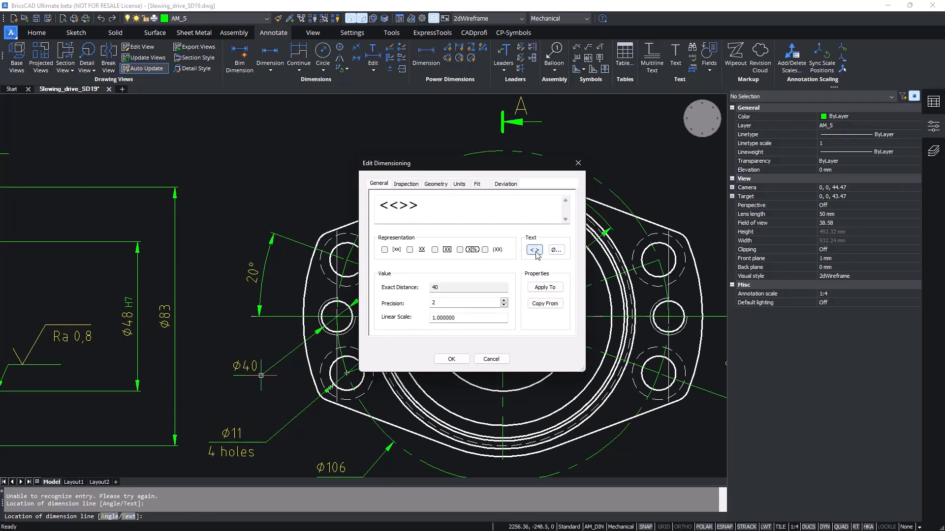
left_click(536, 252)
left_click(462, 215)
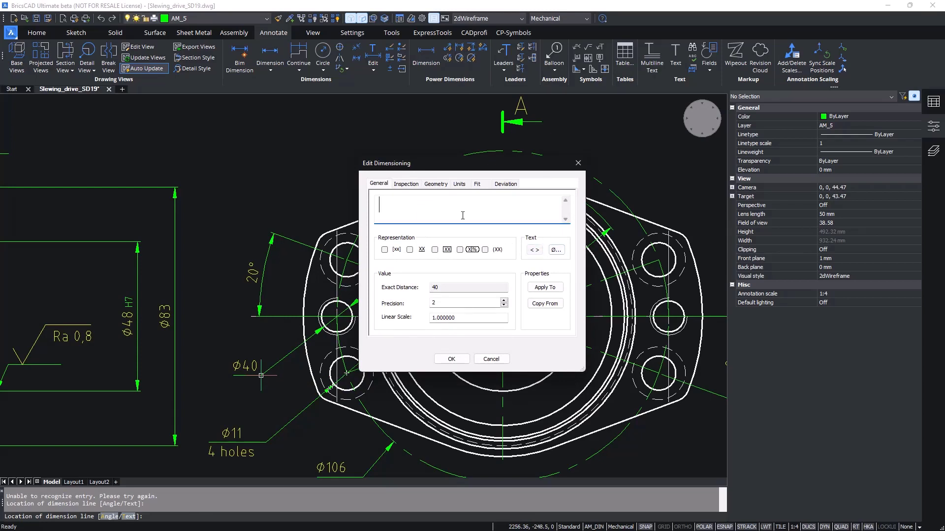
type("M12\\X2 holes")
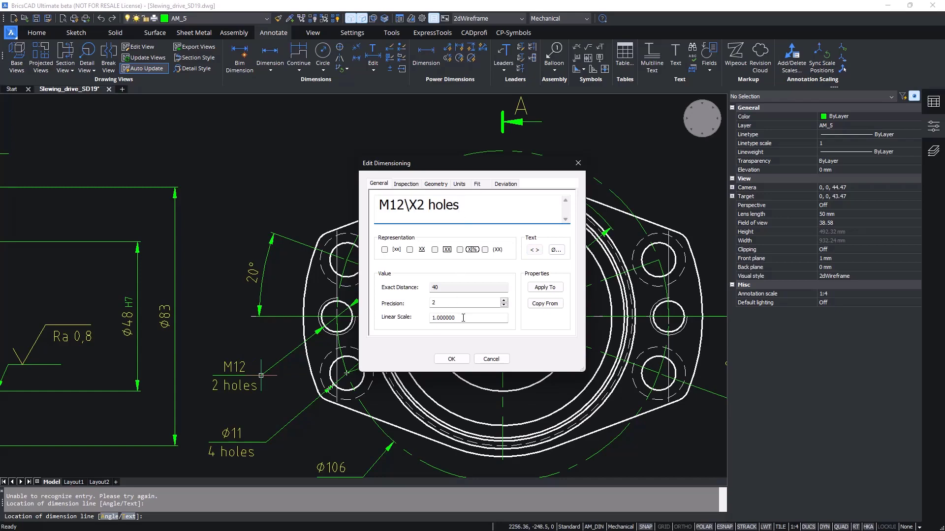
left_click(452, 360)
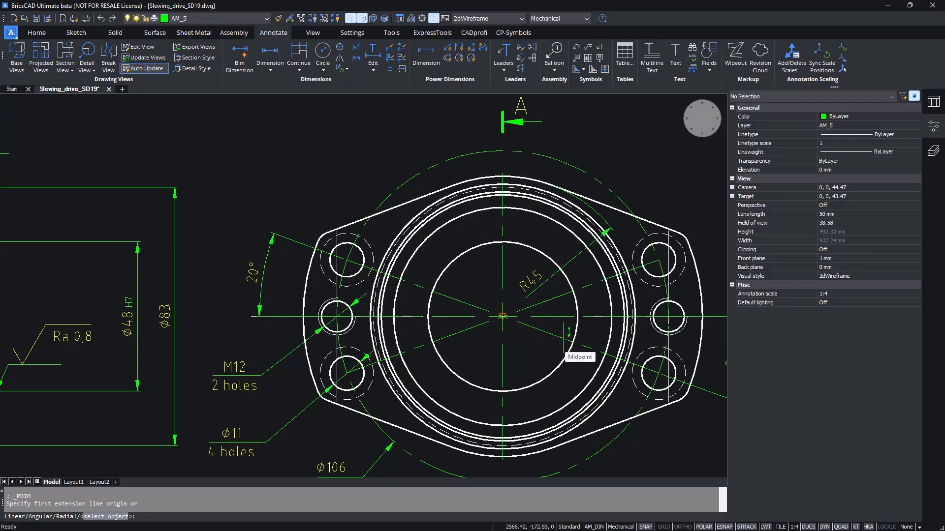
key("Escape")
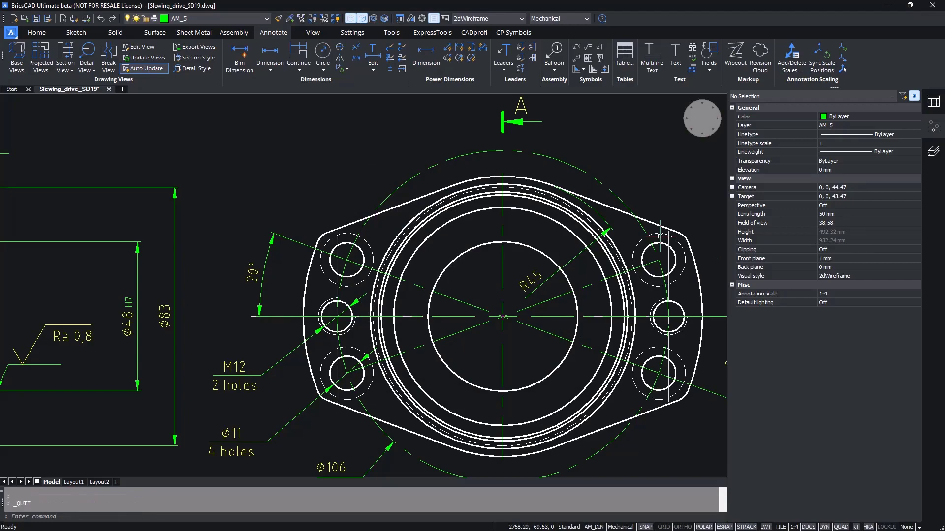
Step: Open the Ø80 dimension of section view A-A for editing with the AMPOWEREDIT command
scroll(660, 236, "down", 3)
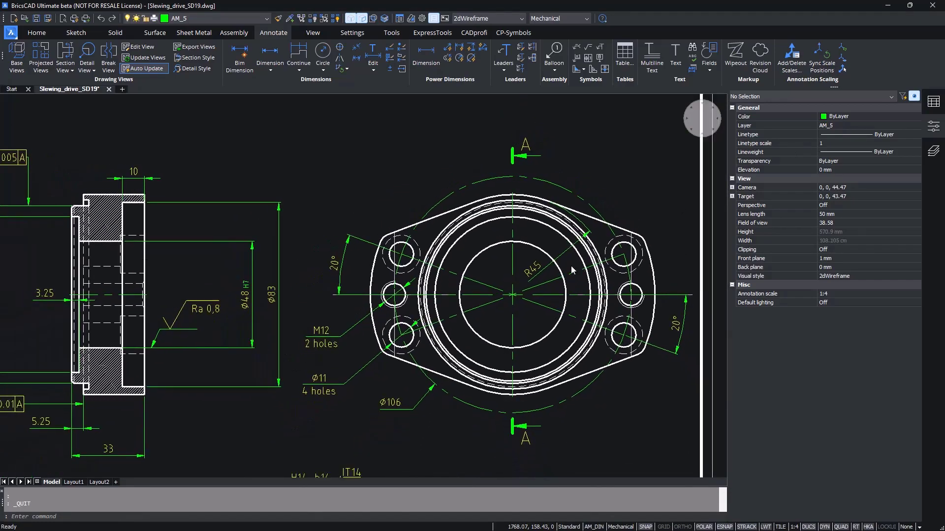
scroll(571, 266, "down", 2)
scroll(497, 264, "up", 1)
scroll(498, 263, "down", 2)
scroll(150, 308, "up", 2)
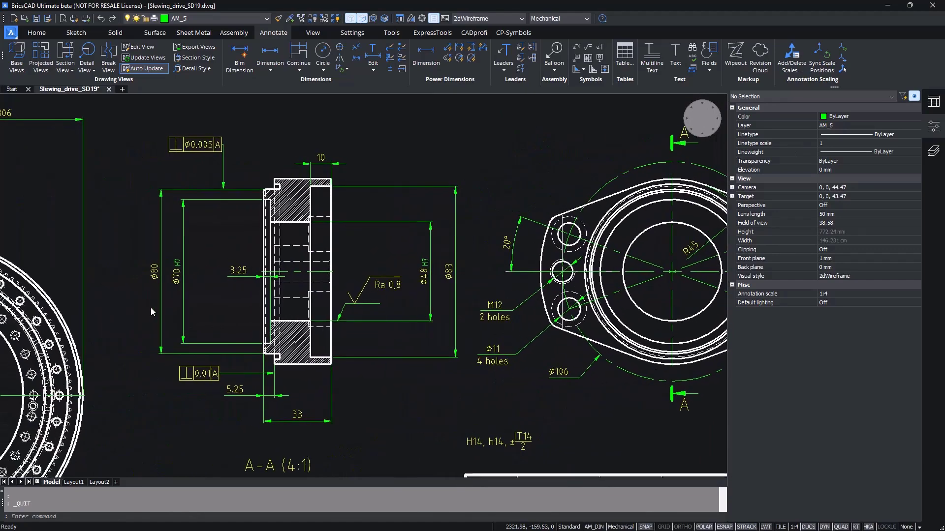
scroll(151, 308, "up", 1)
left_click(100, 515)
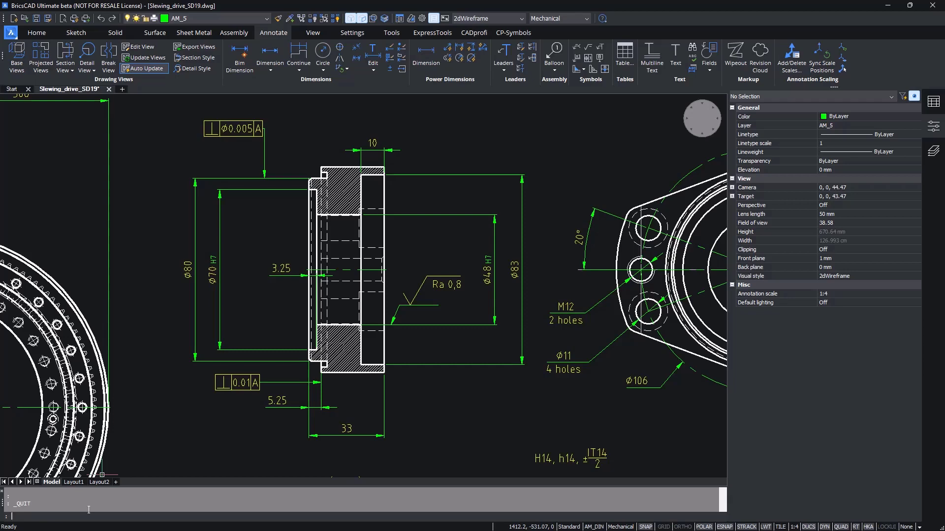
type("AMPOWERDIM_ALI")
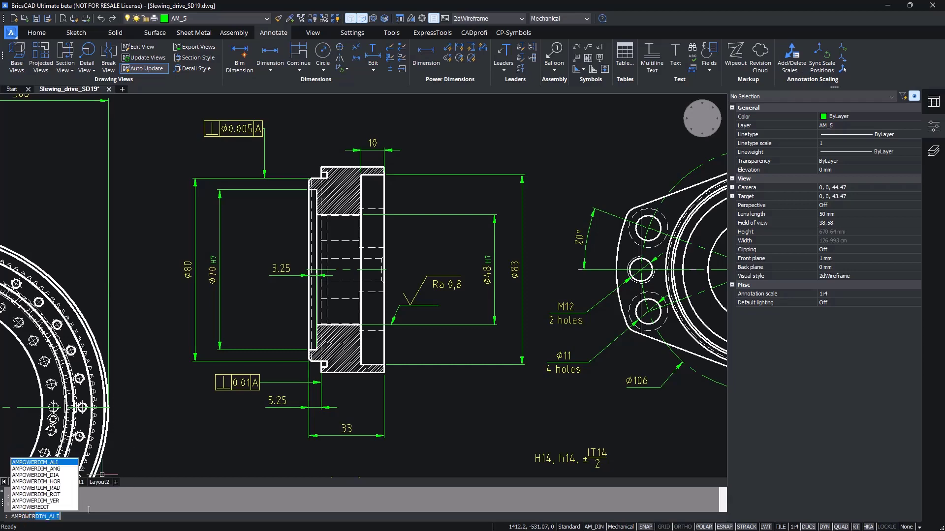
key("Down")
key("Down")
key("Down")
key("Down")
key("Down")
key("Down")
key("Down")
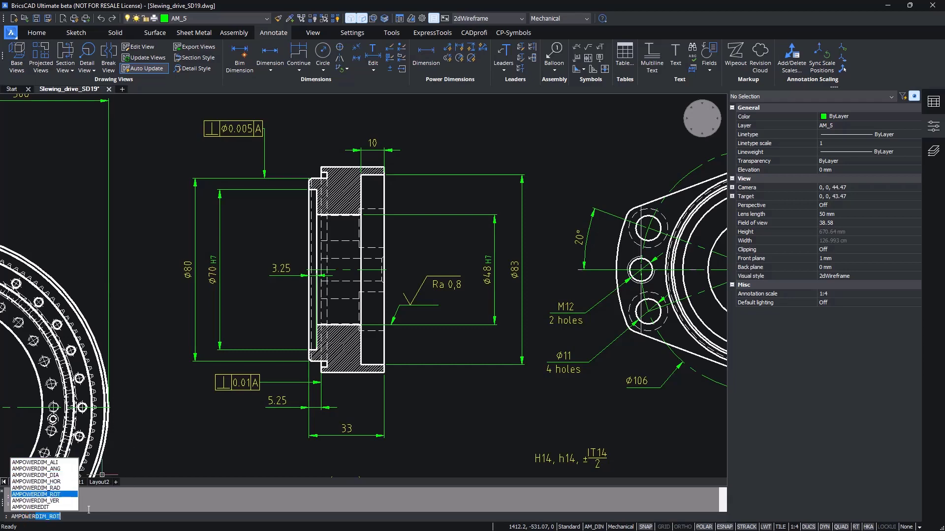
key("Return")
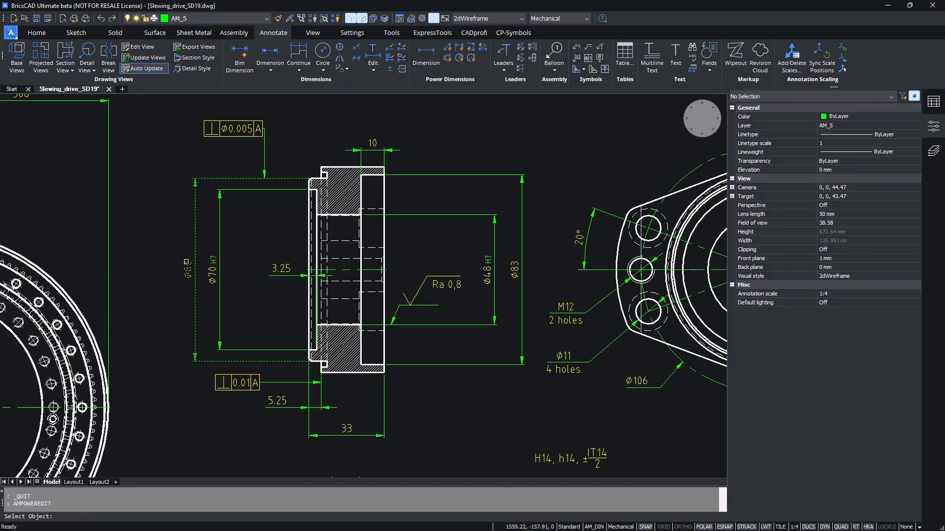
left_click(186, 262)
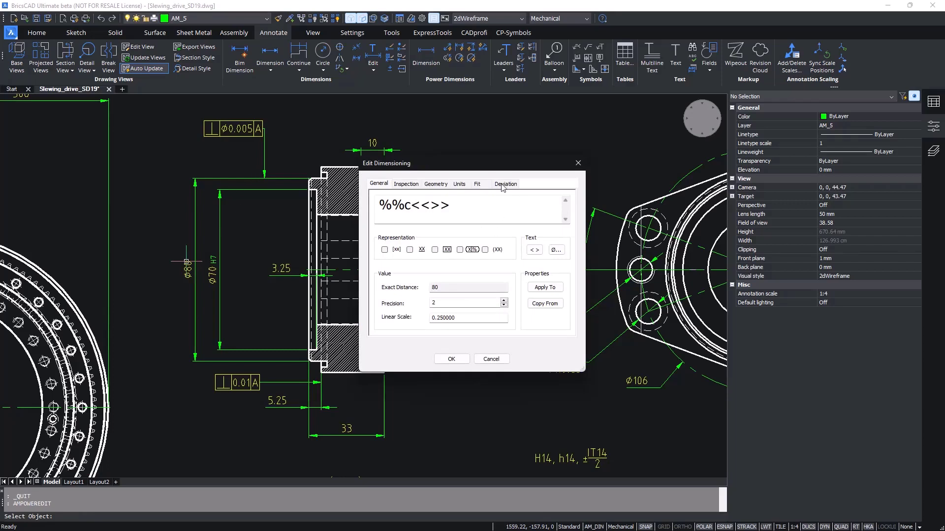
Step: Apply the shaft fit g6 to the Ø80 dimension and represent it by the fit symbol only, without deviations
left_click(477, 184)
left_click(486, 198)
left_click(457, 216)
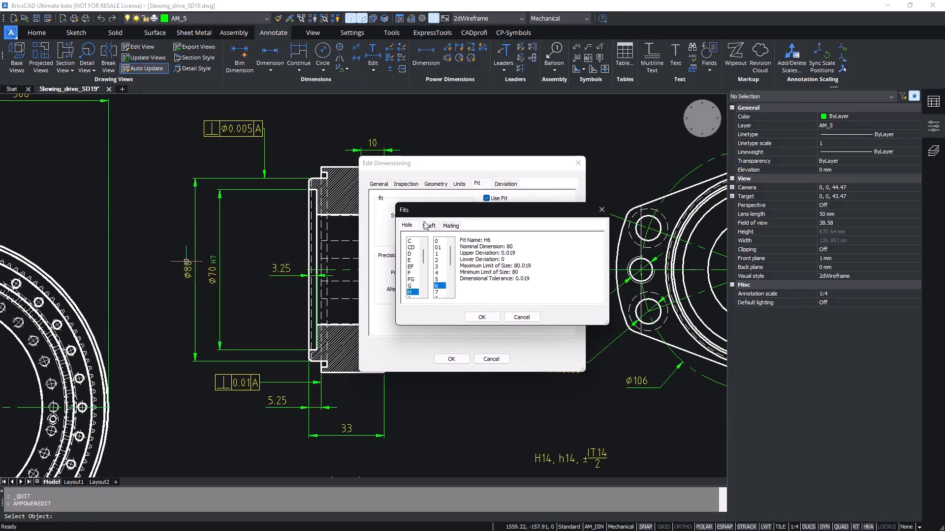
left_click(427, 226)
left_click(416, 286)
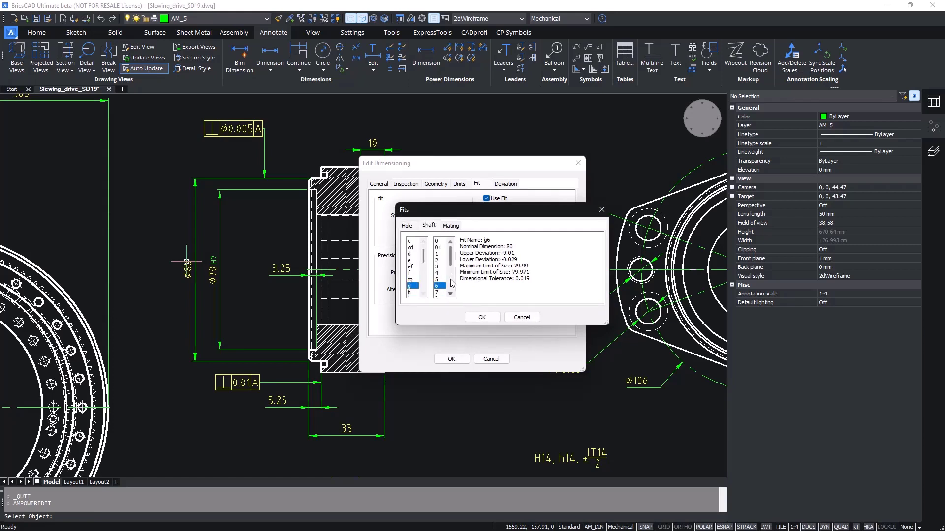
left_click(482, 317)
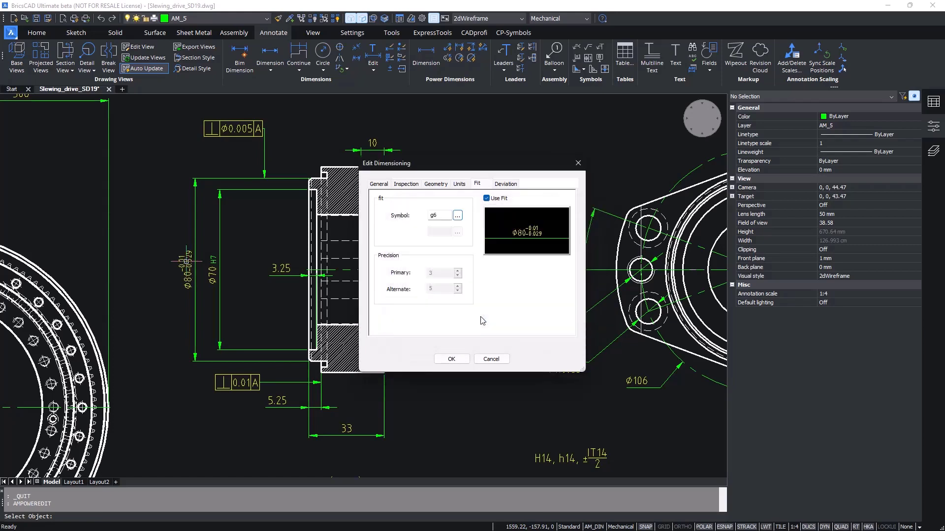
left_click(528, 238)
left_click(484, 281)
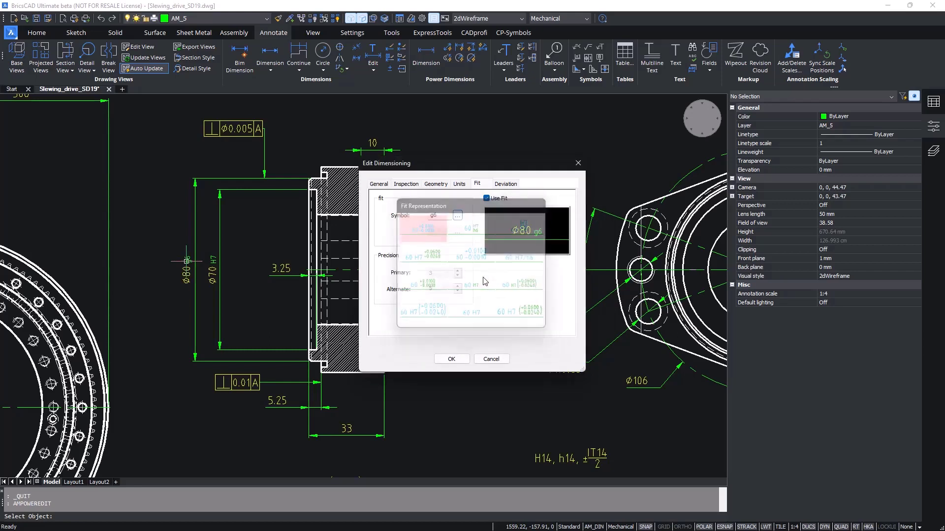
left_click(451, 359)
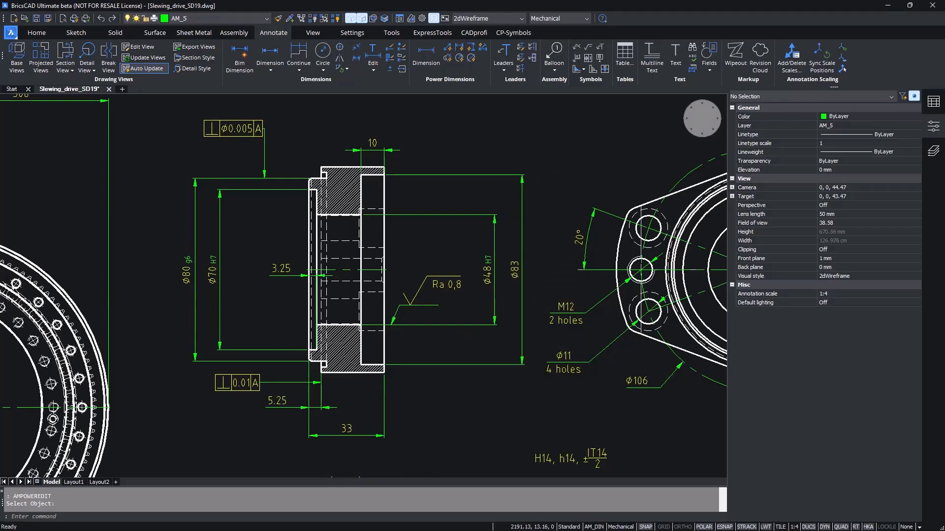
Step: Add a power diameter dimension to an inner bolt-circle hole at the lower right of the slewing ring, placed outside the ring above the 32xM16 note
scroll(588, 160, "down", 4)
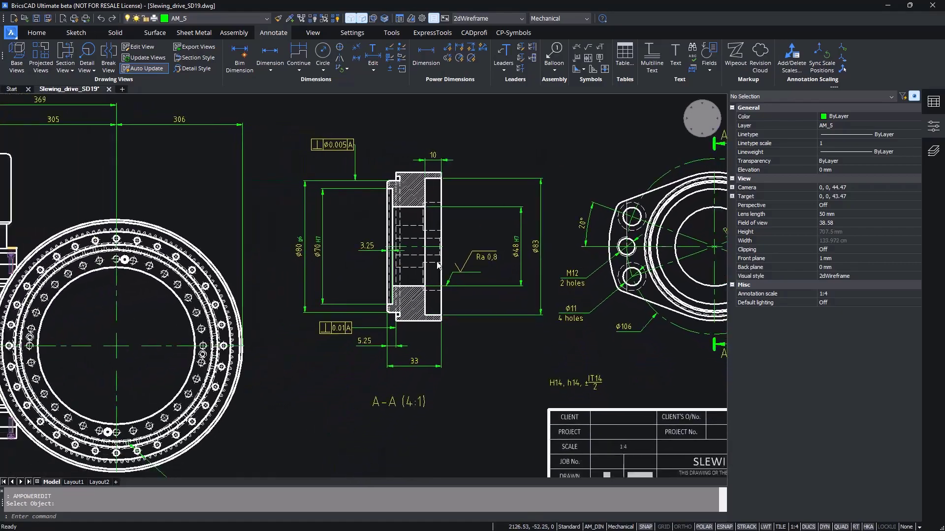
scroll(259, 405, "up", 2)
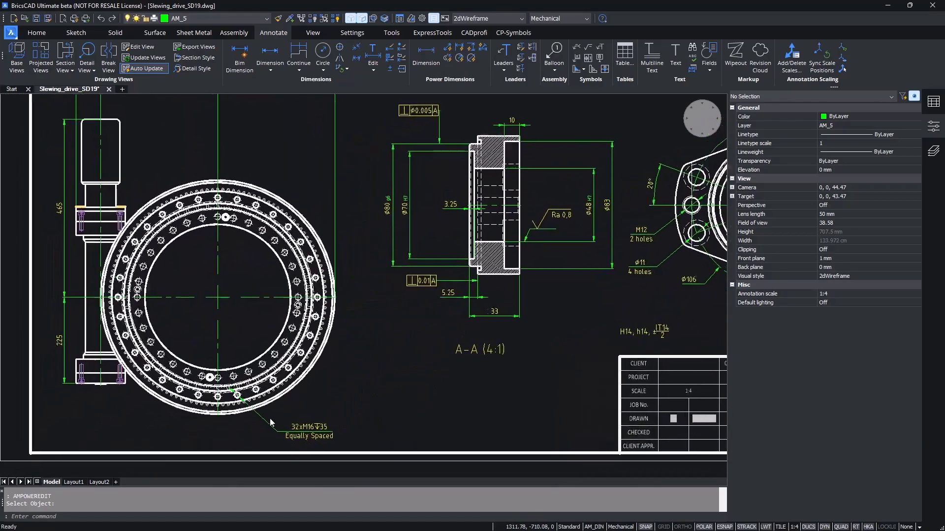
scroll(294, 443, "up", 3)
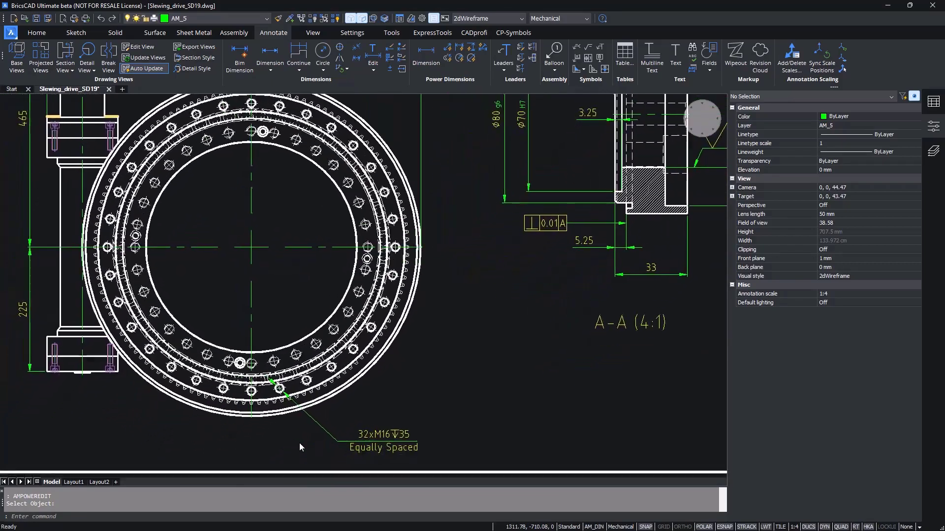
scroll(347, 296, "up", 4)
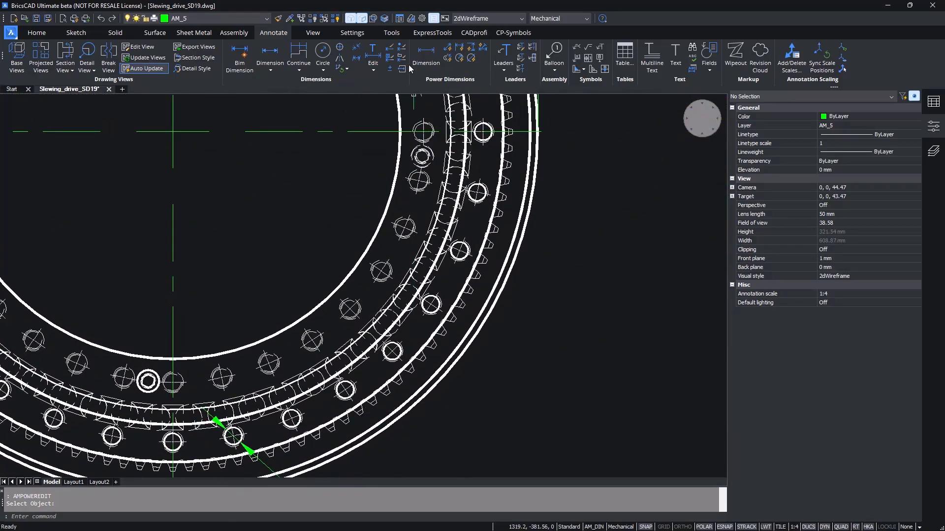
left_click(471, 59)
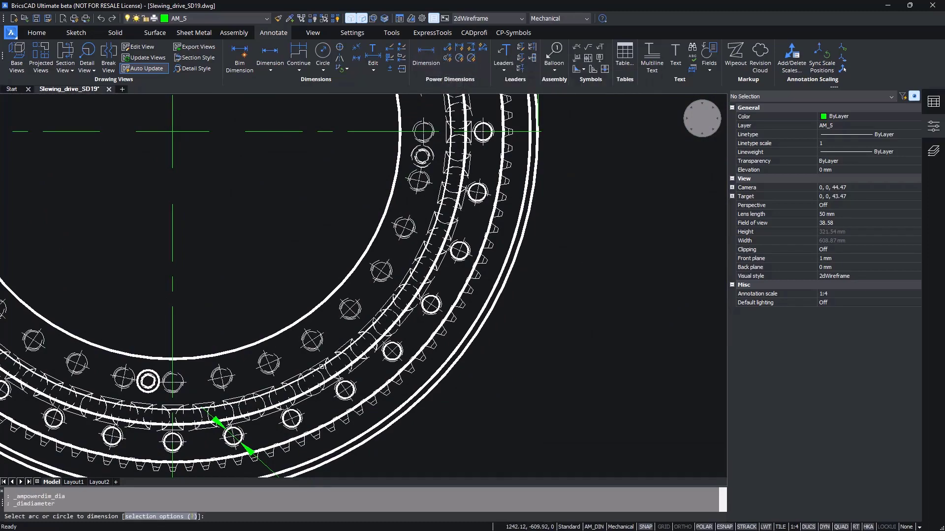
scroll(363, 328, "up", 3)
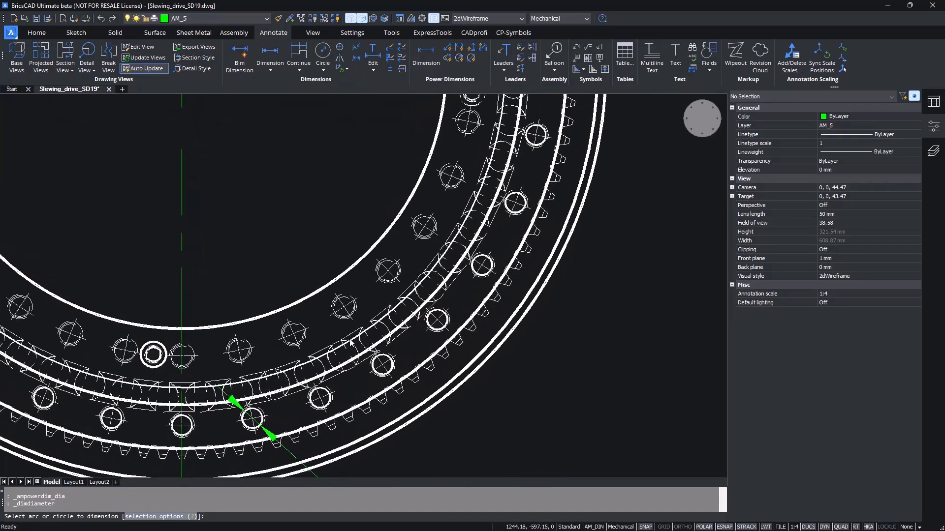
scroll(365, 327, "up", 2)
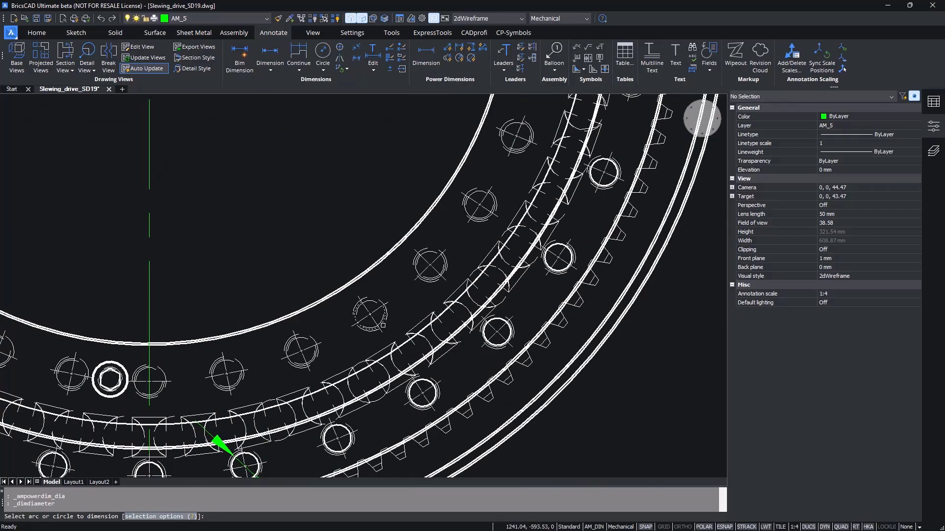
left_click(369, 314)
scroll(512, 424, "down", 1)
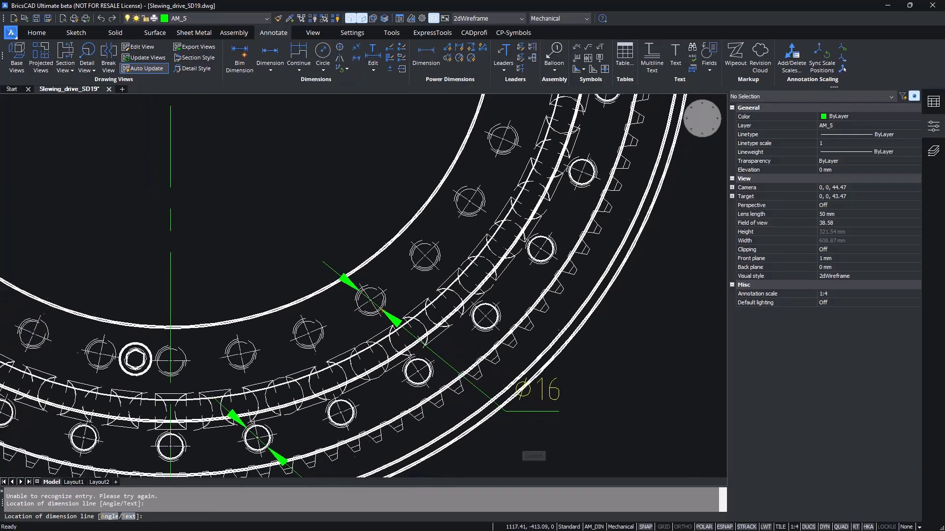
scroll(512, 419, "down", 3)
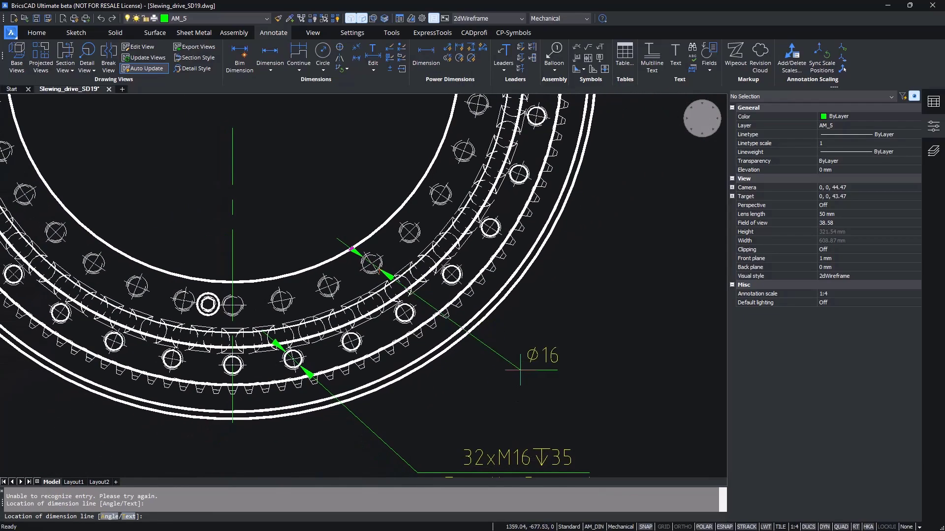
left_click(520, 380)
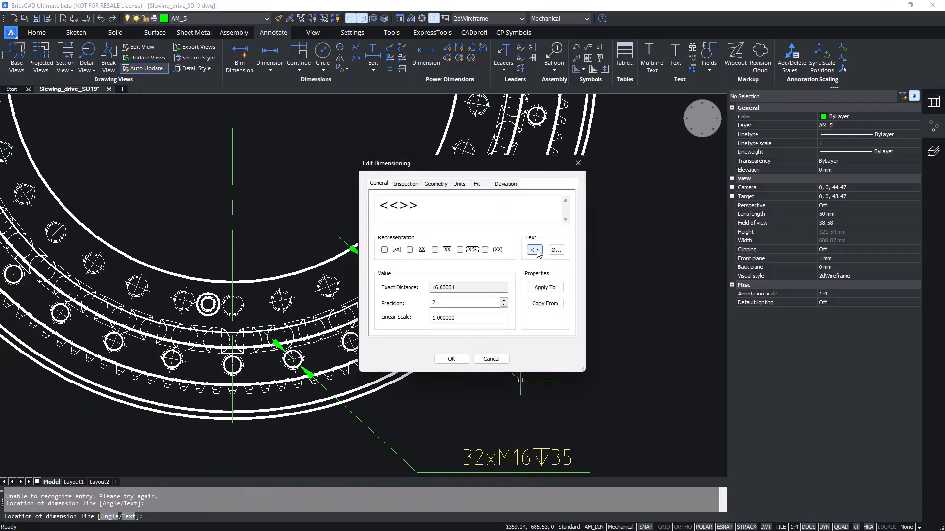
Step: Replace the new diameter dimension's text with "32xM16" followed by the depth symbol
left_click(537, 251)
left_click(451, 203)
type("2")
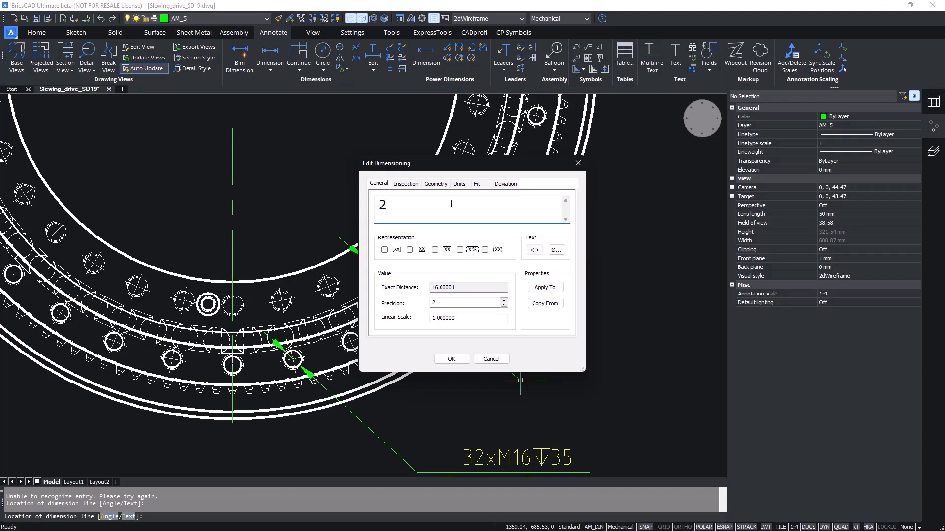
key("BackSpace")
type("32[")
key("BackSpace")
type("xM16")
left_click(556, 250)
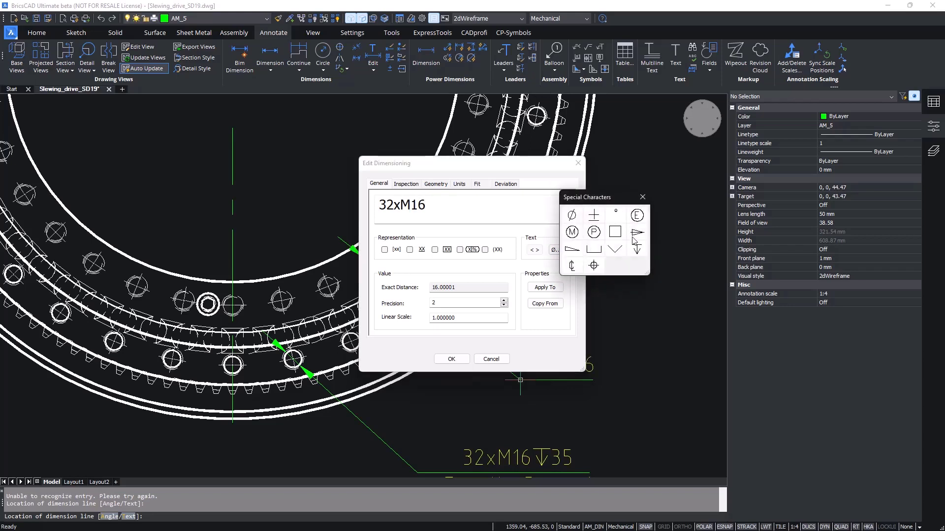
left_click(636, 250)
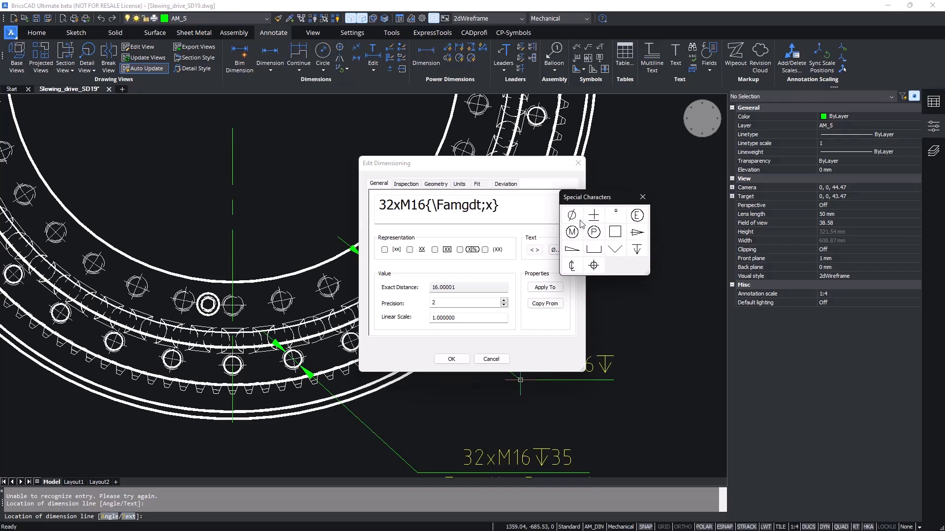
Step: Complete the hole note with "35\XEqually Spaced" after the depth symbol and apply it to the dimension
left_click(544, 210)
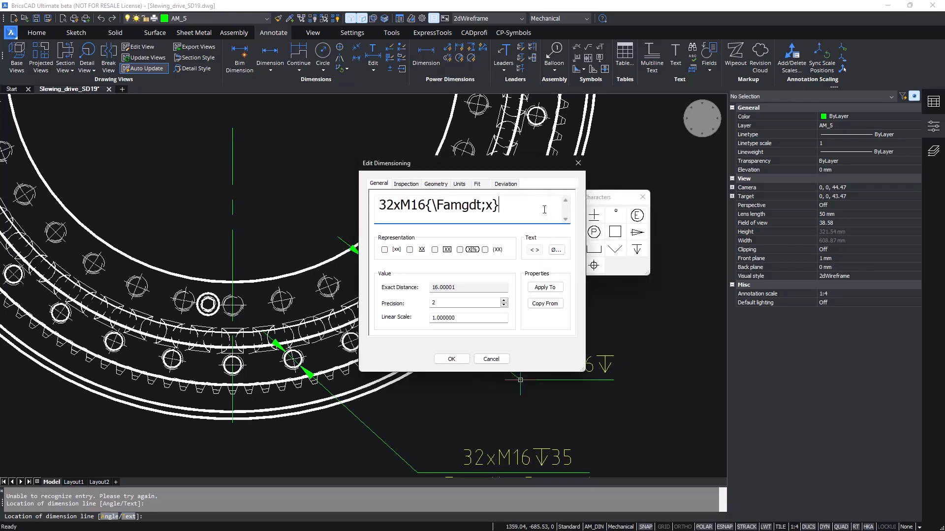
type("35\\")
type("X")
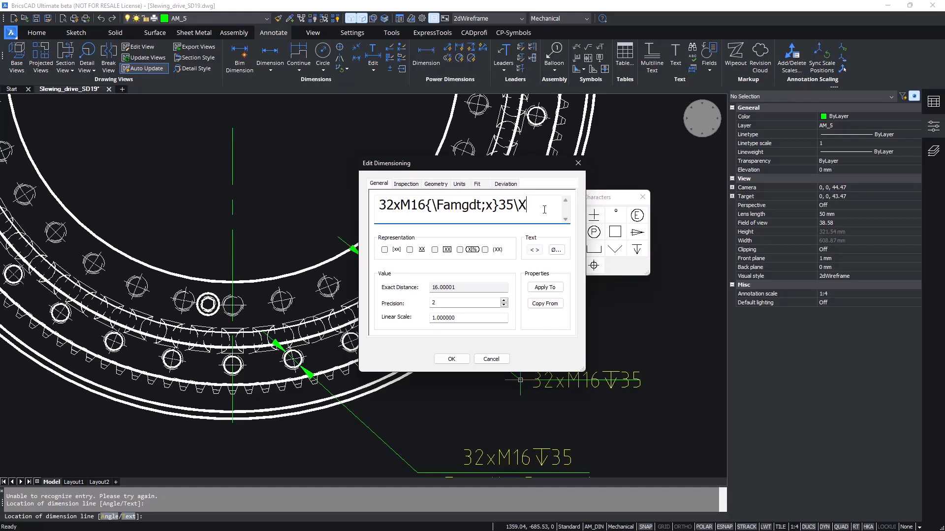
type("E")
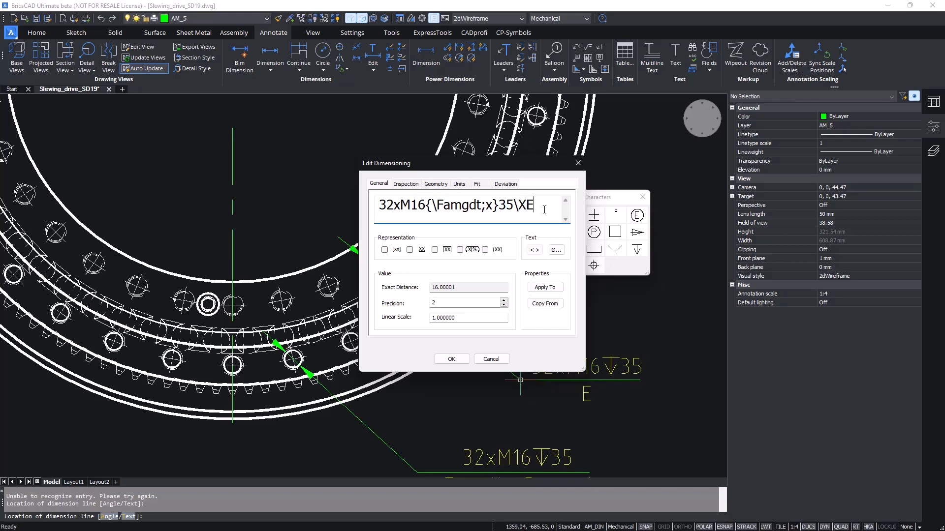
type("qually")
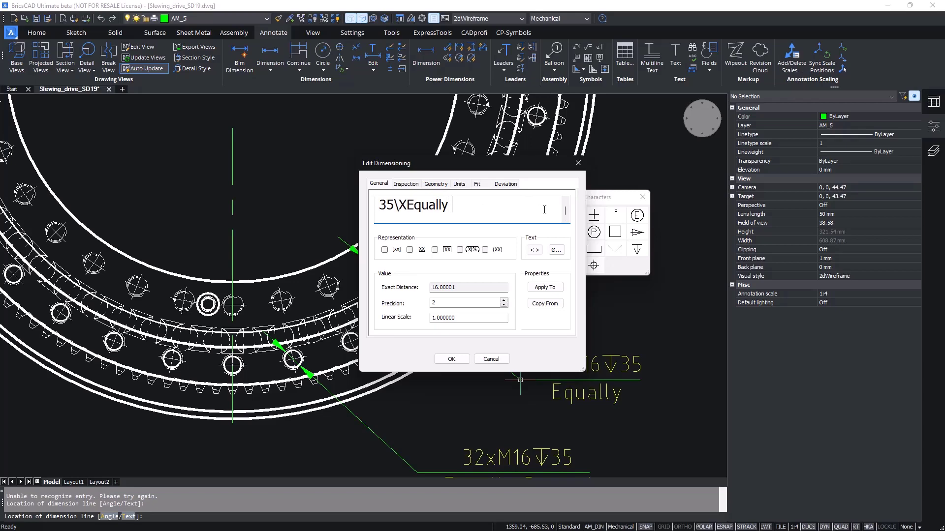
type(" Spaced")
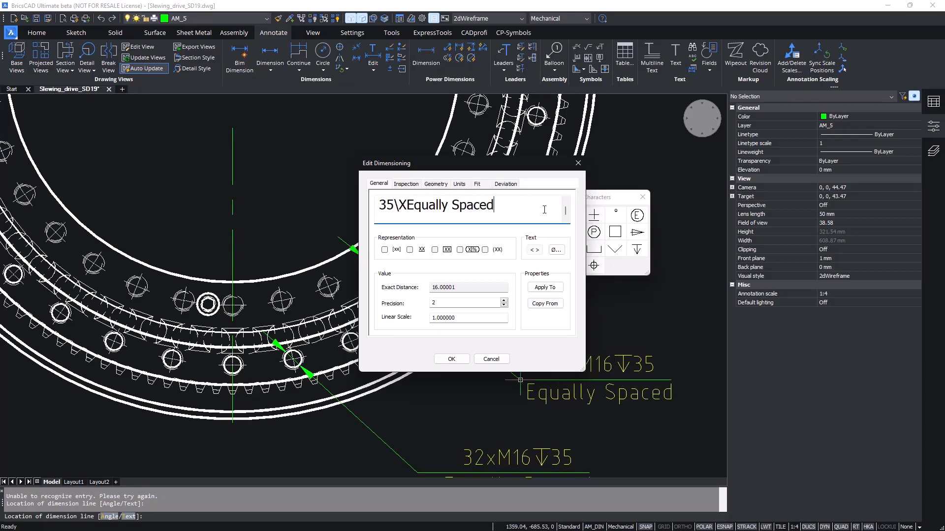
left_click(451, 358)
scroll(614, 282, "down", 2)
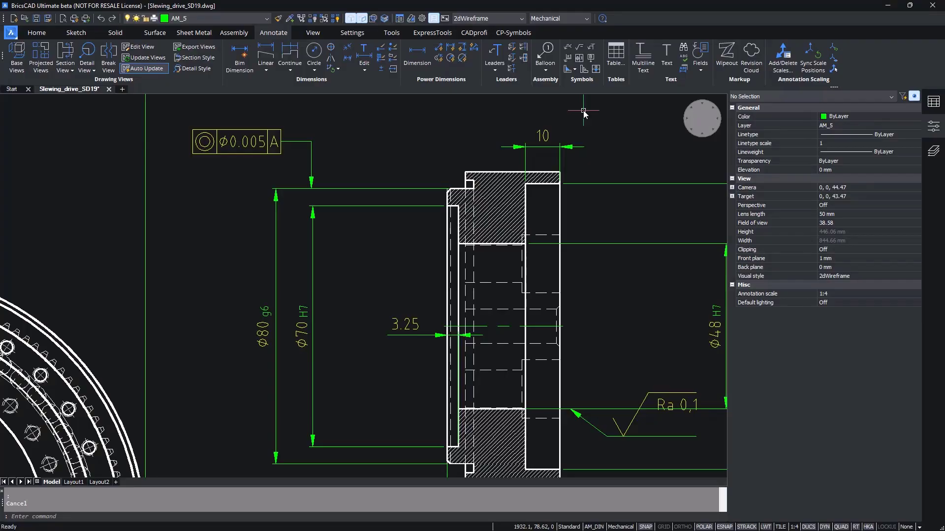
Step: Set the first requirement of the bore's surface texture symbol in section view A-A to Ra 0,8
left_click(662, 401)
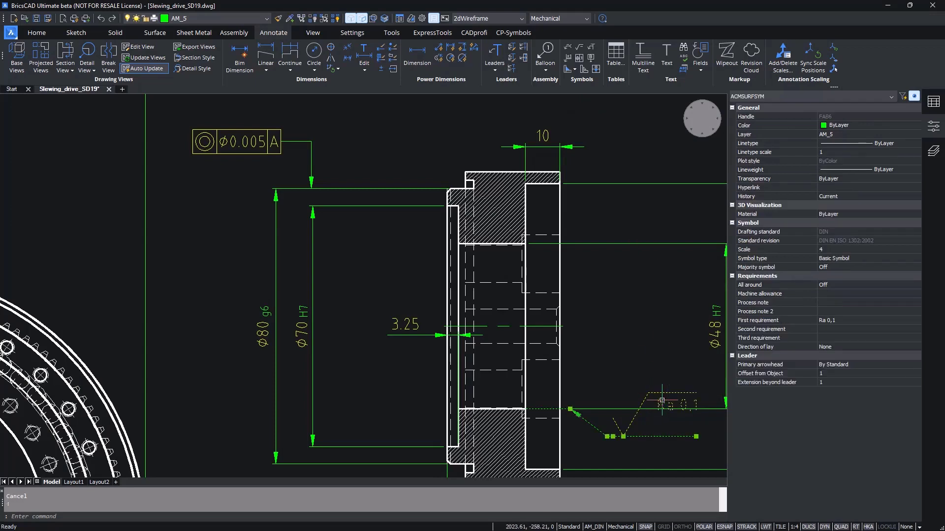
left_click(850, 320)
left_click(917, 321)
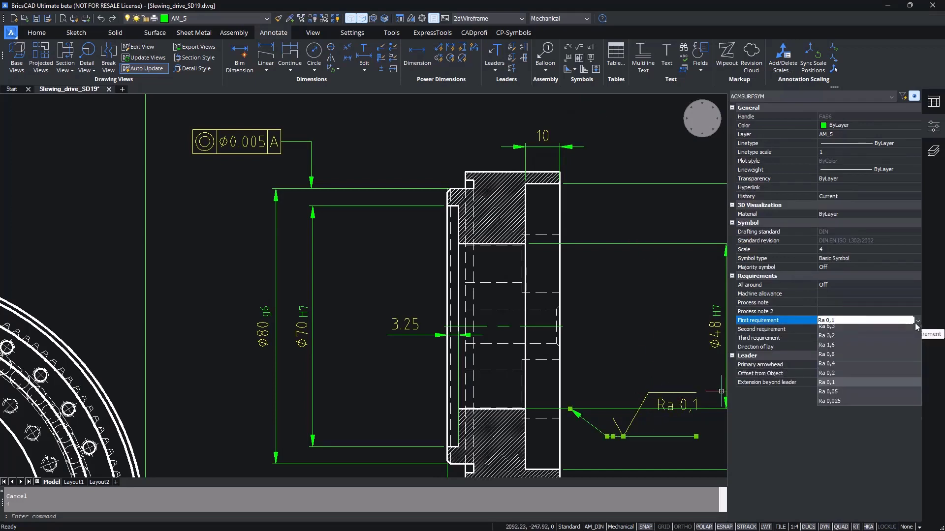
left_click(861, 386)
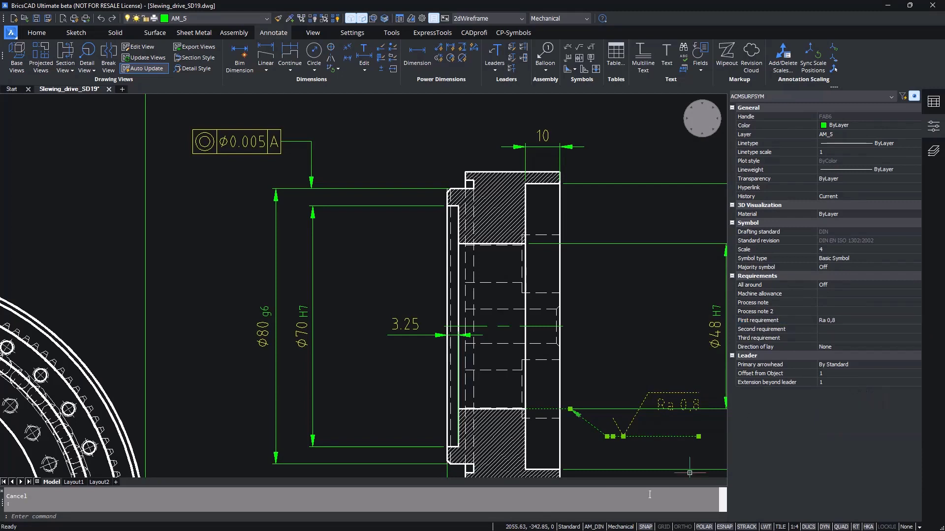
Step: Move the Ra 0,8 symbol's leader bend so the symbol sits above the bore's lower extension line
left_click(607, 436)
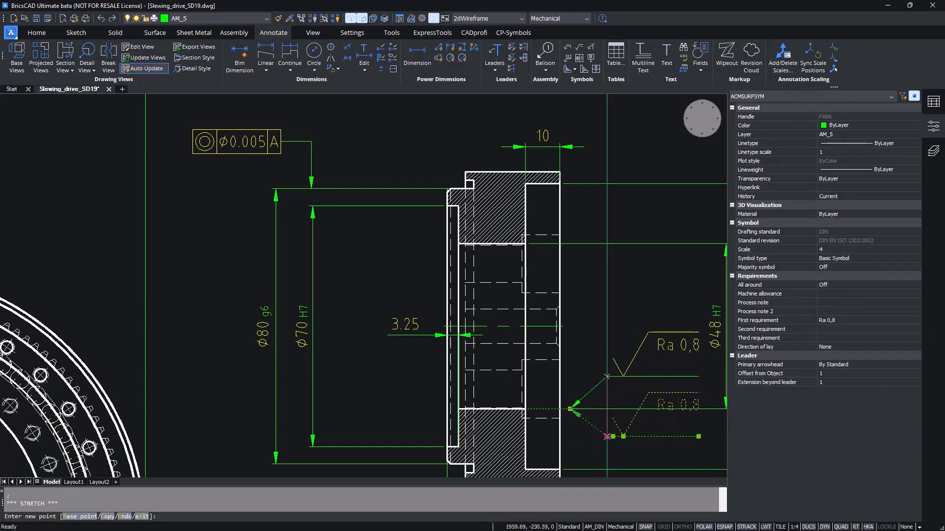
left_click(607, 369)
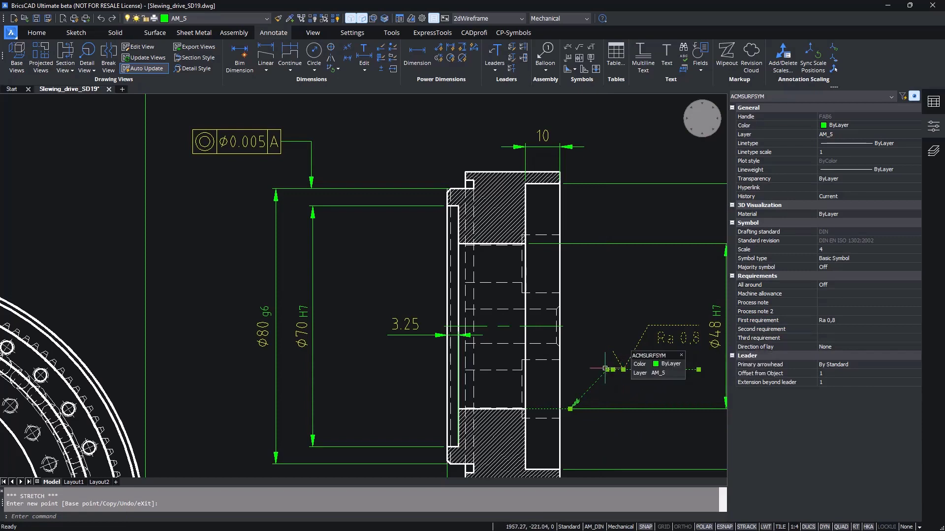
key("Escape")
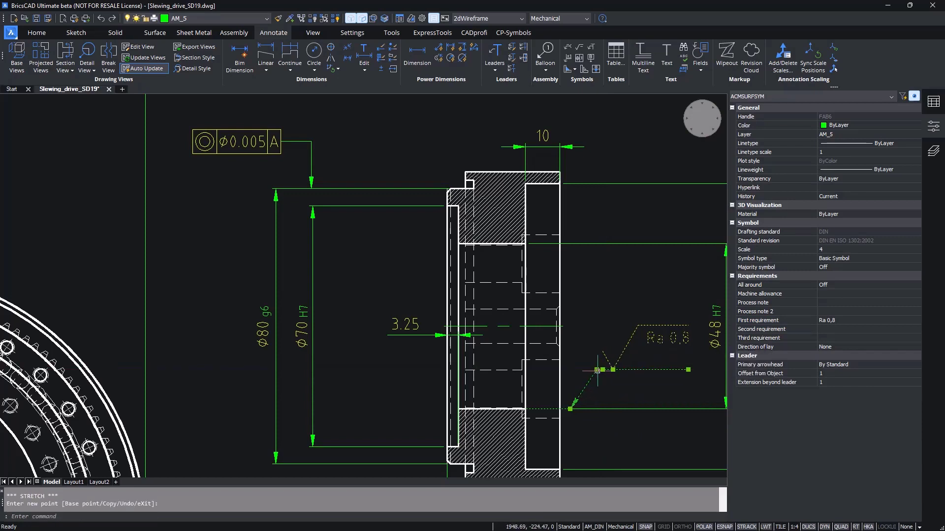
key("Escape")
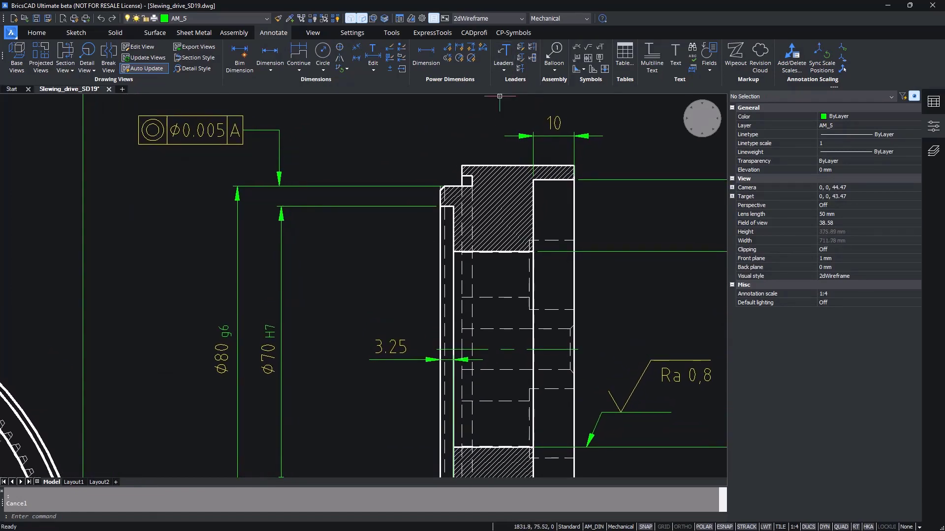
Step: Attach a surface texture symbol to the upper edge of the Ø80 shoulder in section view A-A
left_click(588, 53)
scroll(480, 119, "up", 5)
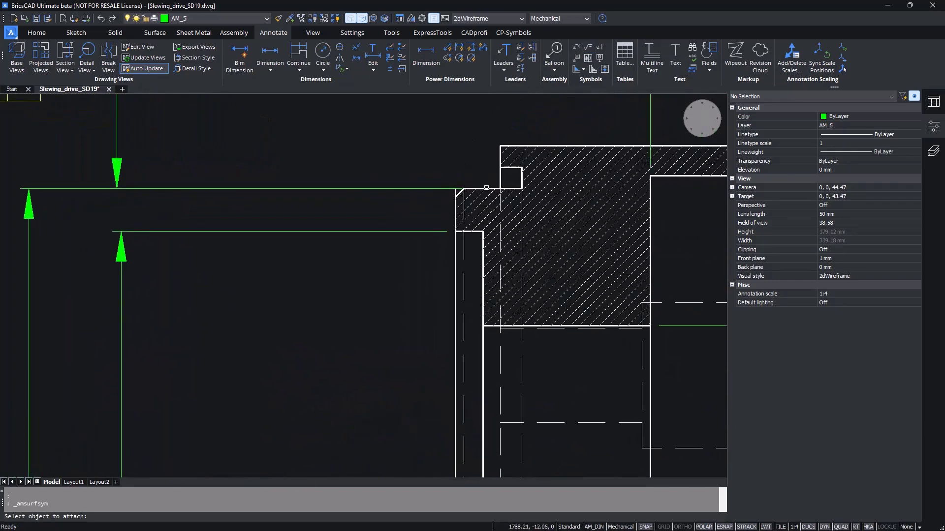
scroll(486, 188, "up", 3)
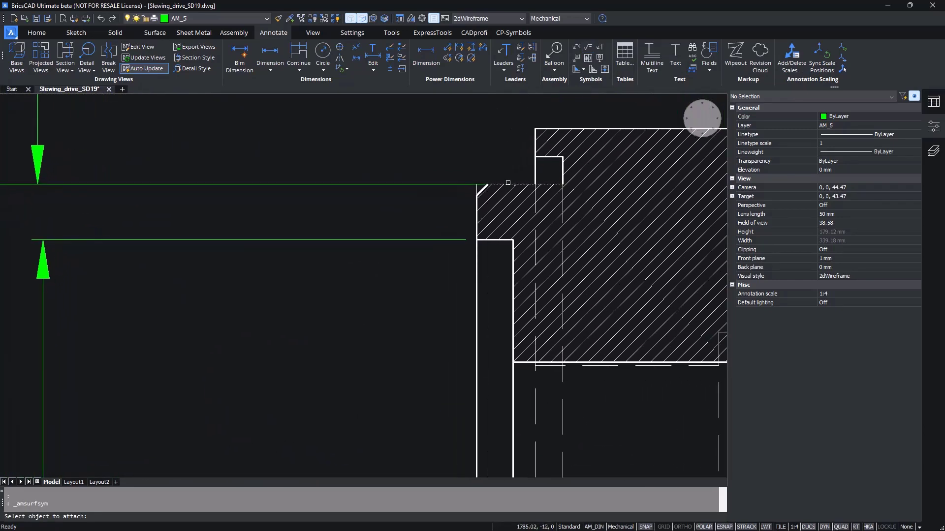
left_click(508, 184)
left_click(507, 183)
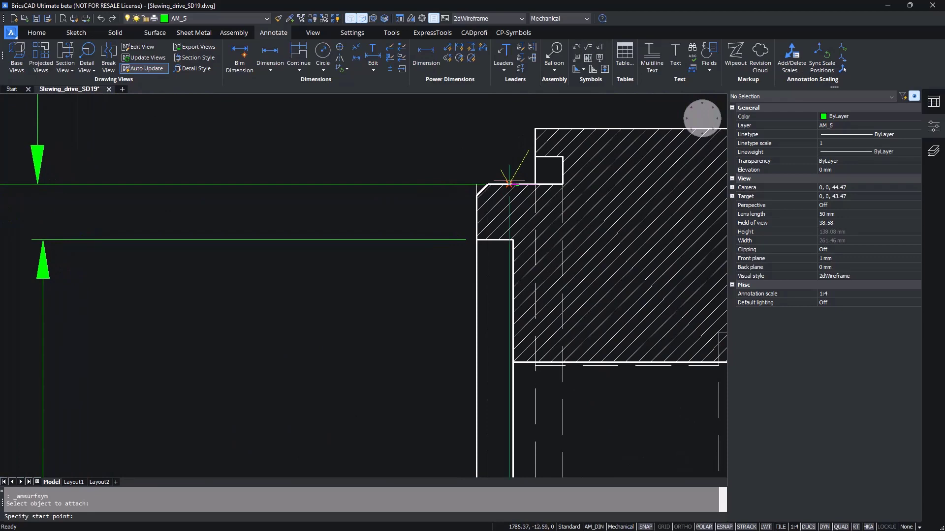
scroll(492, 153, "down", 3)
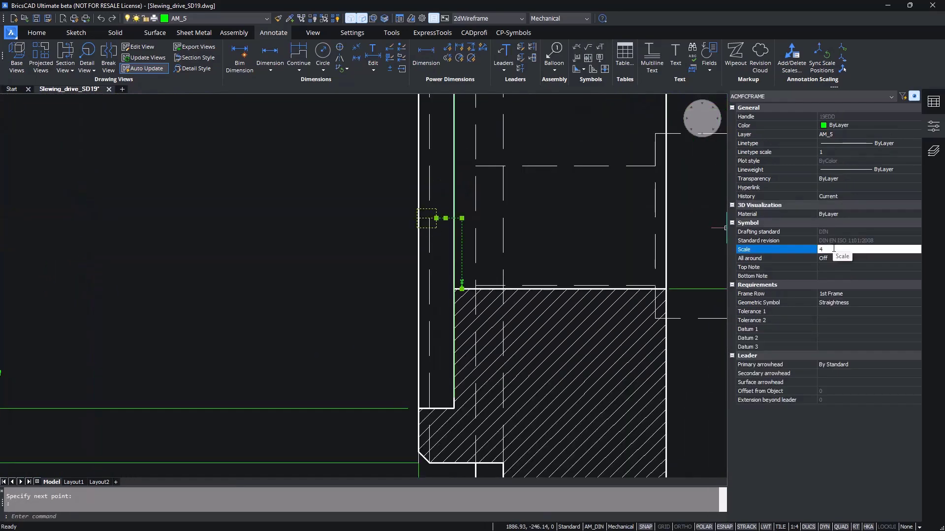
Step: Set the feature control frame on the lower bore edge to scale 4, with the Cylindricity symbol and a first tolerance of 0.008
key("Return")
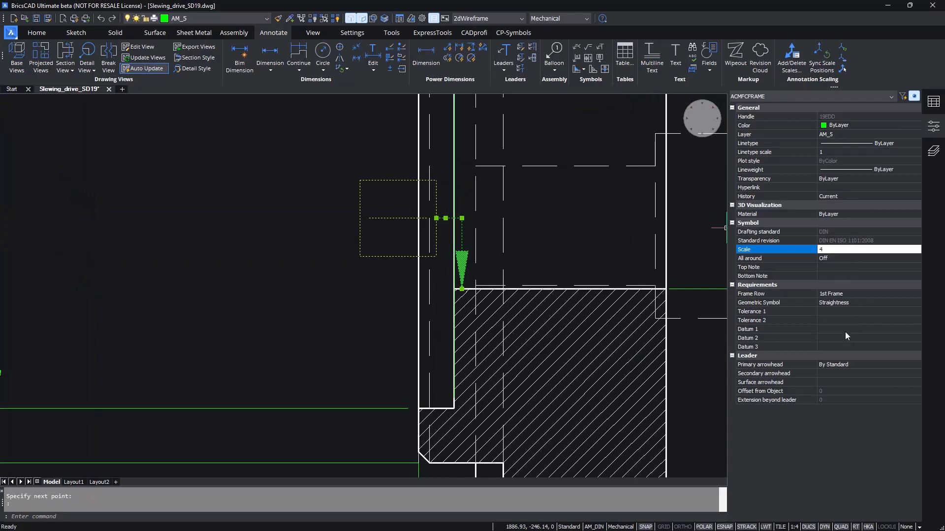
left_click(846, 303)
left_click(846, 302)
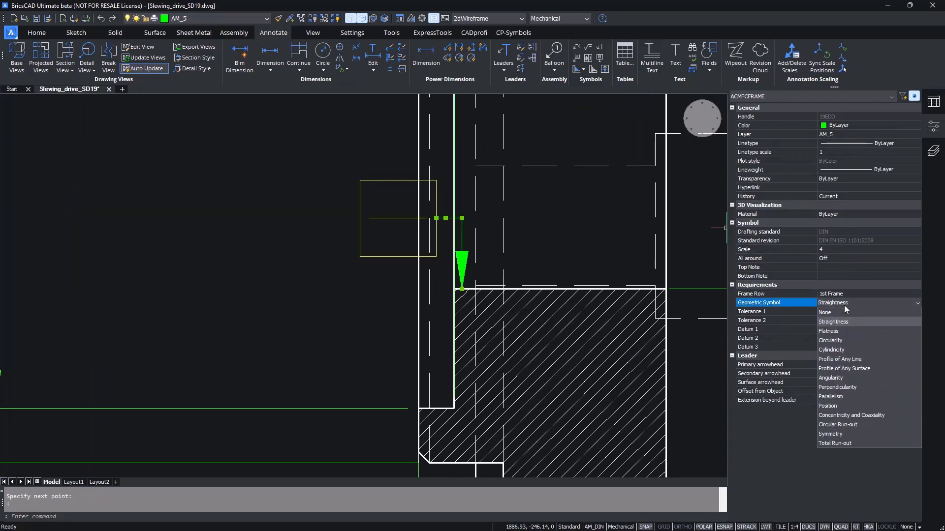
left_click(840, 349)
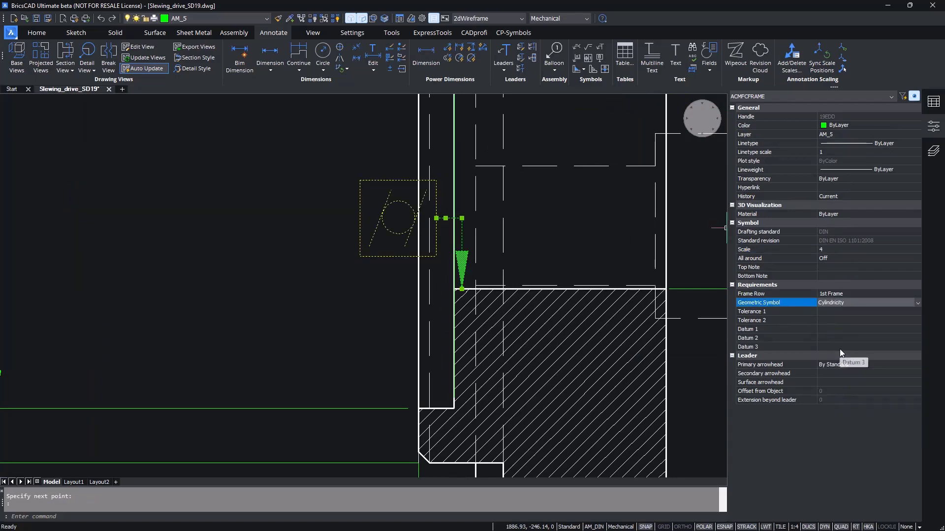
left_click(838, 311)
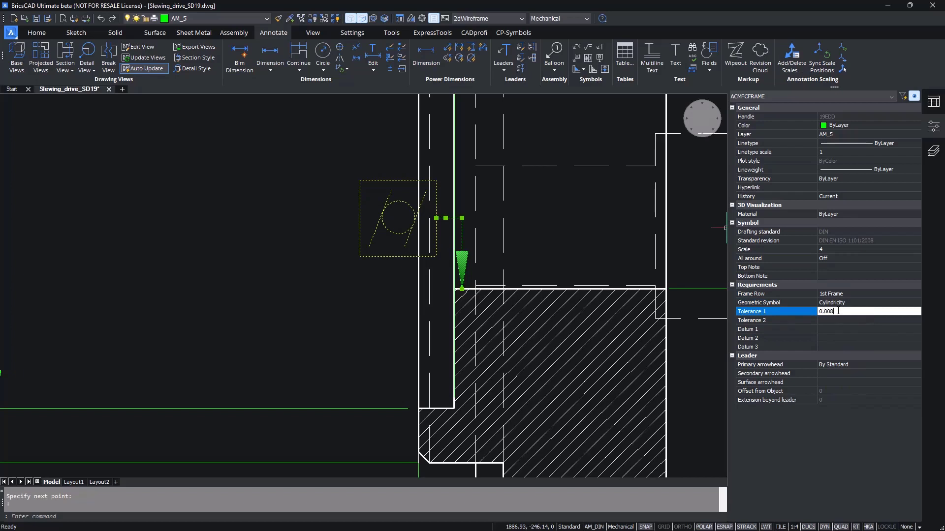
type("0.008")
key("Return")
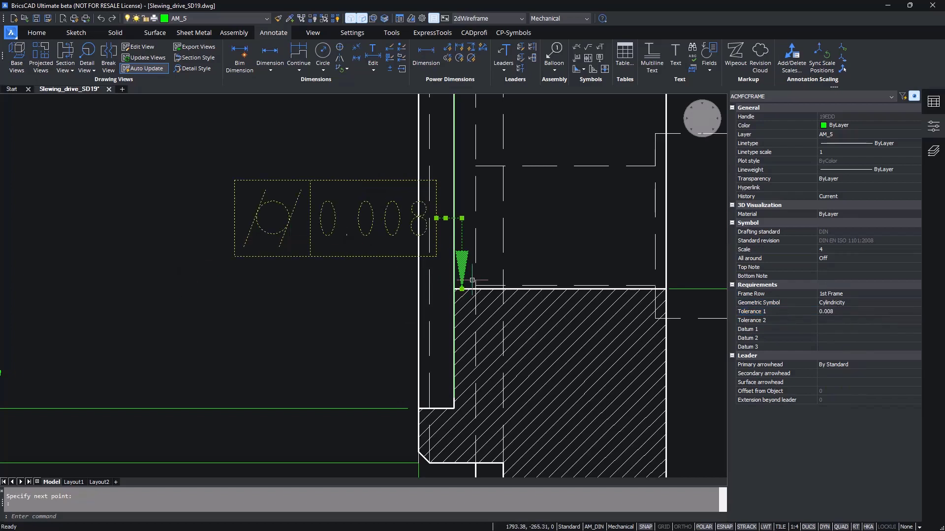
Step: Move the Cylindricity frame's leader arrow outside the part, onto the extension of the lower bore edge, clear of the Ø70 dimension
left_click(461, 289)
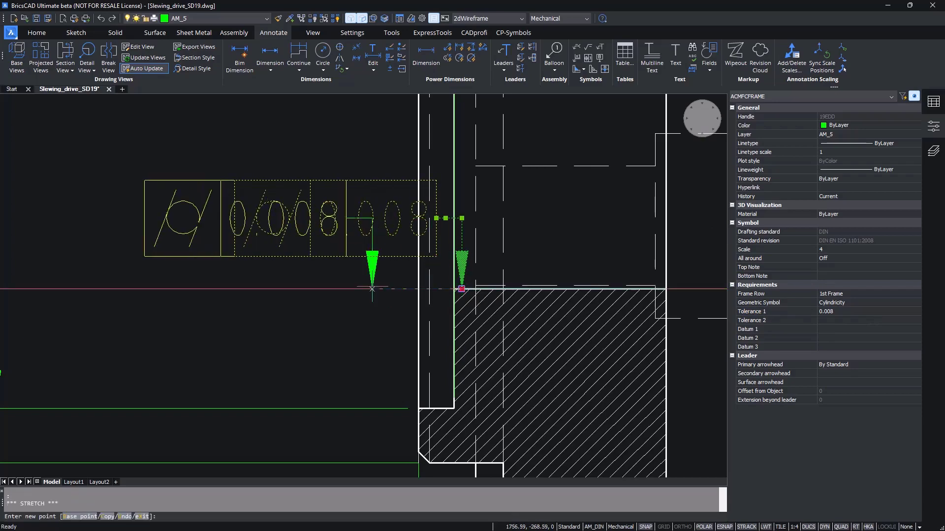
scroll(293, 234, "down", 1)
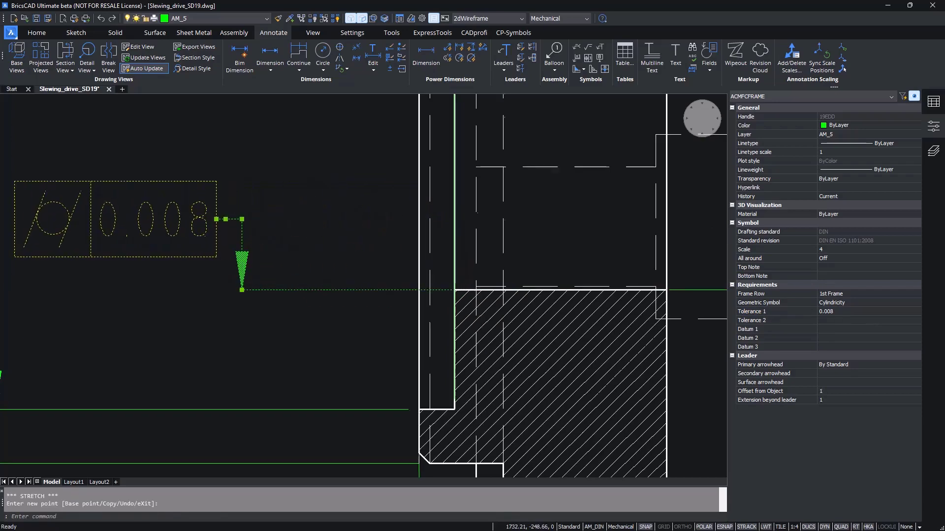
middle_click_drag(318, 226, 324, 226)
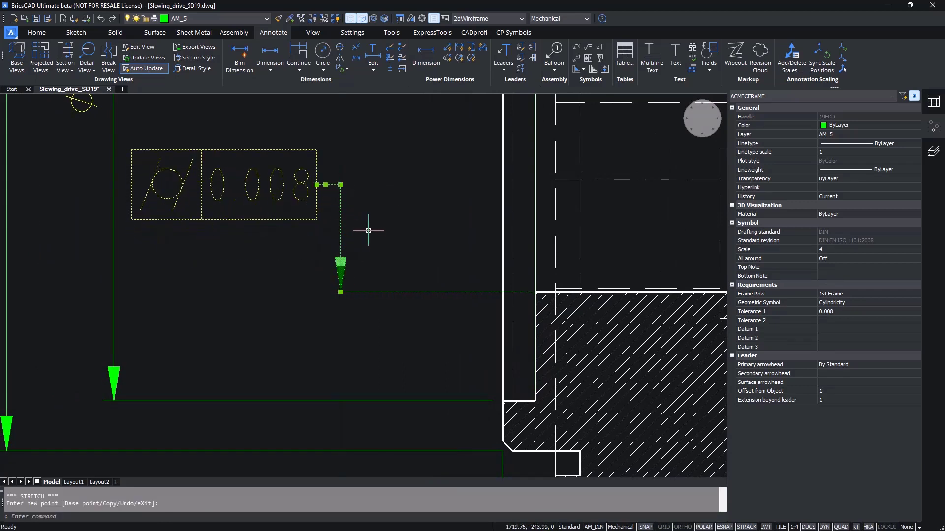
left_click(340, 292)
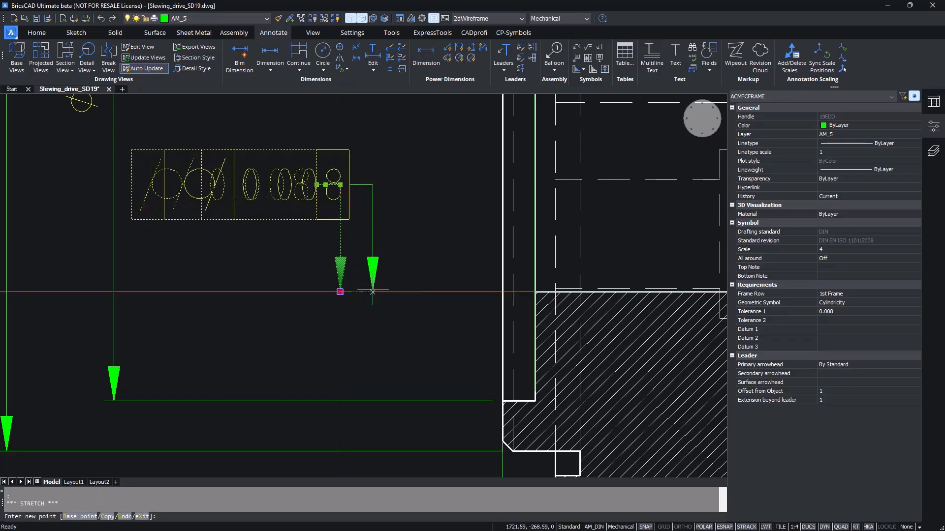
left_click(377, 292)
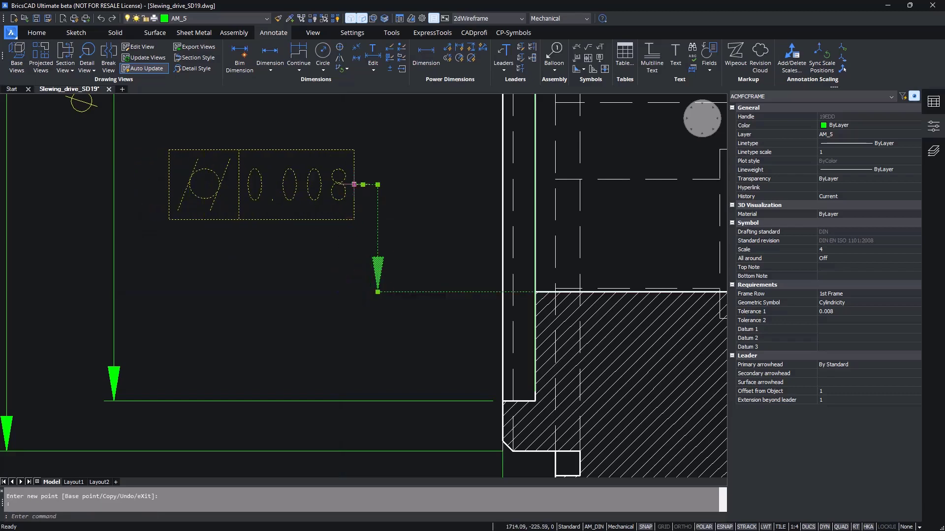
Step: Lengthen the horizontal leader segment of the Cylindricity frame by shifting the frame away from its leader bend
left_click(353, 185)
left_click(324, 185)
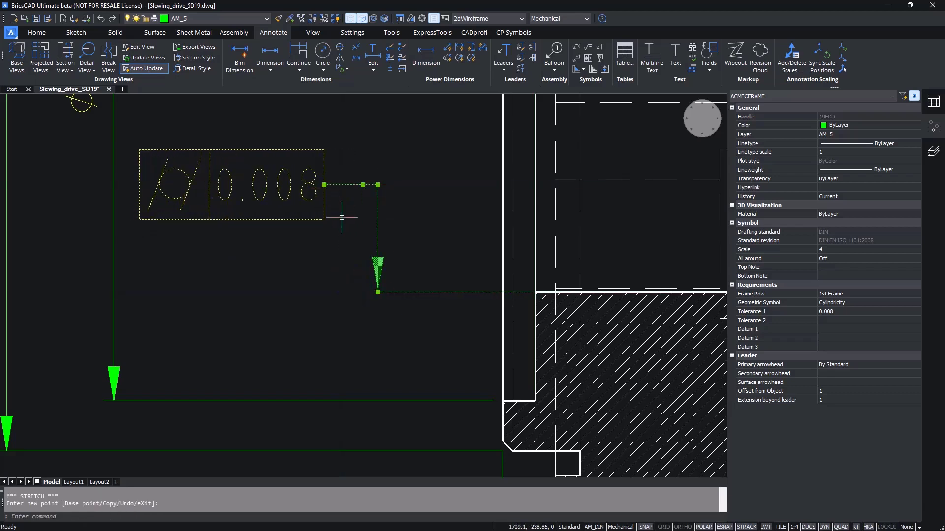
key("Escape")
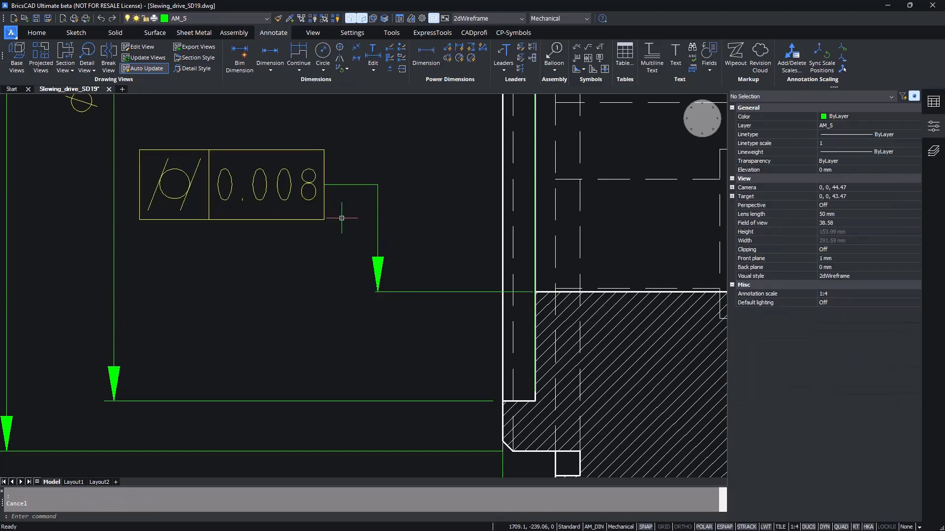
Step: Choose a 2D DIN 127 spring lock washer light, size M 12.0, from the CADprofi standardized parts for the drive's upper flange
scroll(297, 253, "down", 4)
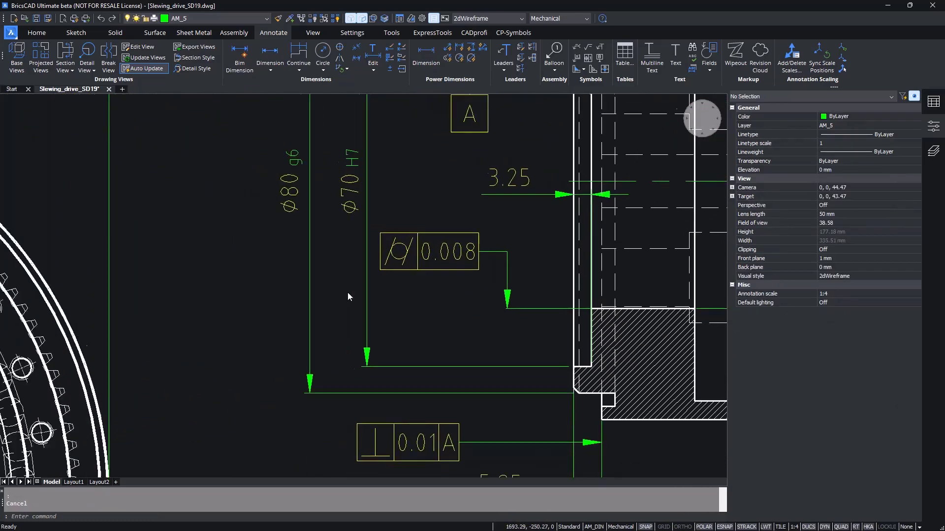
scroll(348, 294, "down", 6)
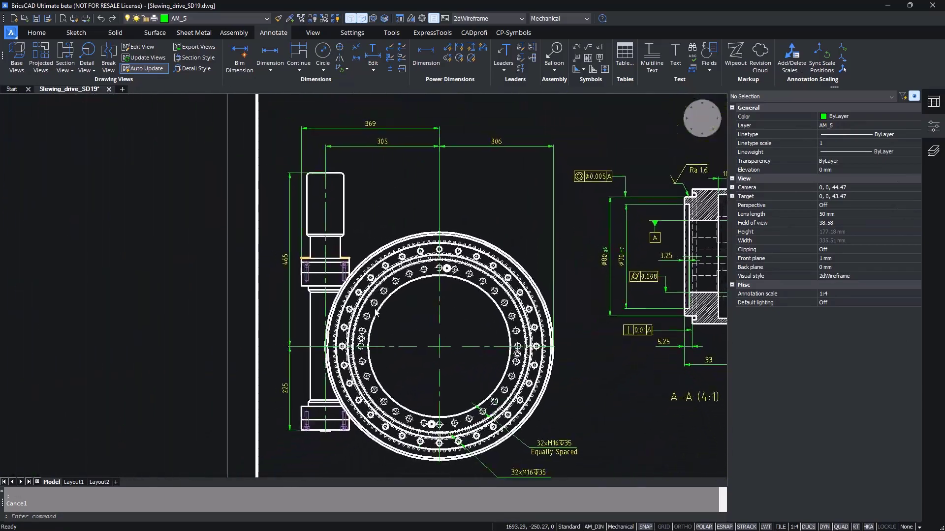
scroll(447, 277, "up", 4)
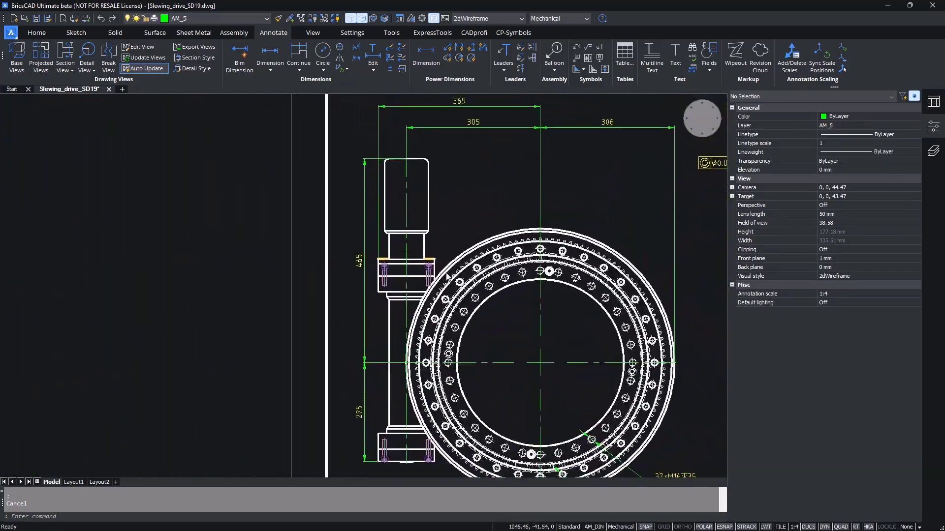
scroll(447, 276, "up", 5)
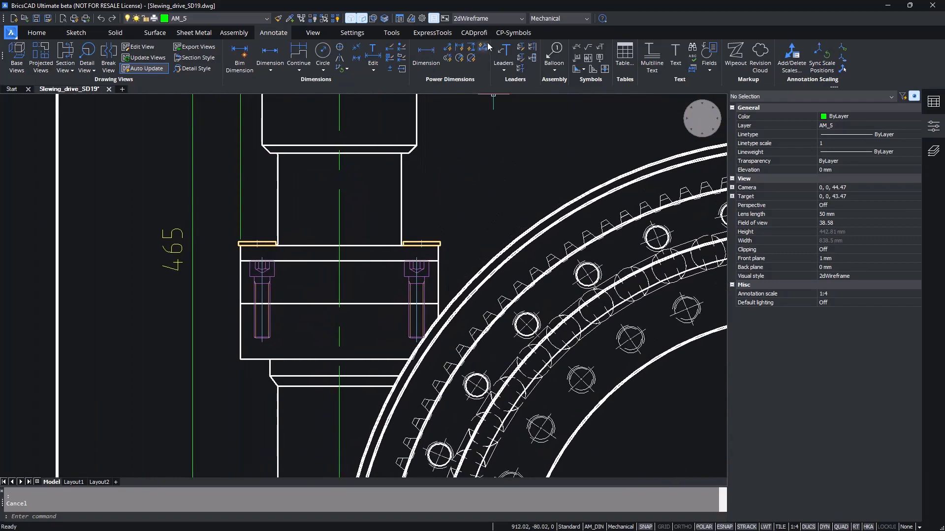
left_click(474, 33)
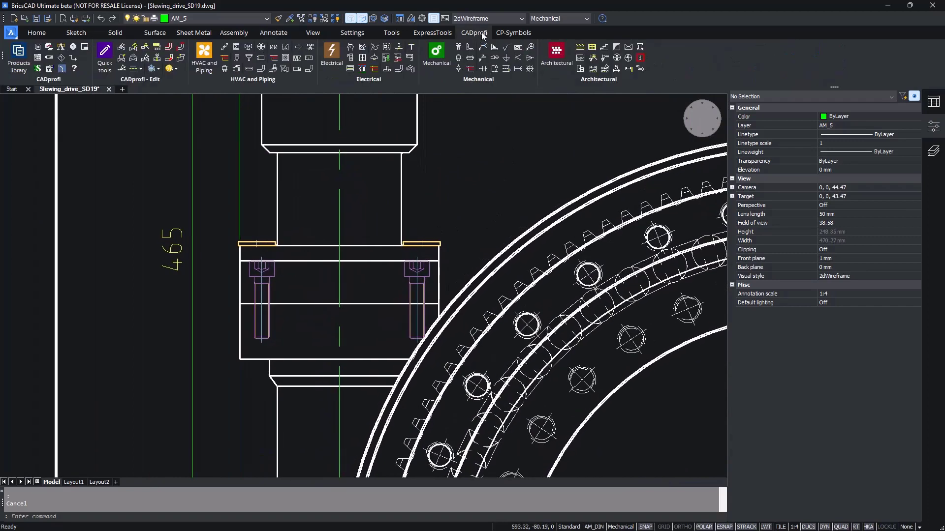
left_click(461, 50)
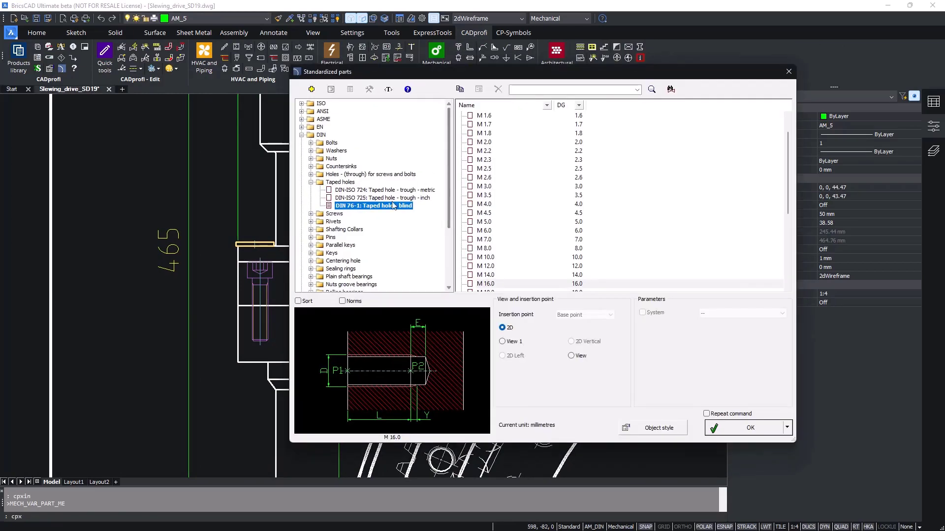
left_click(310, 151)
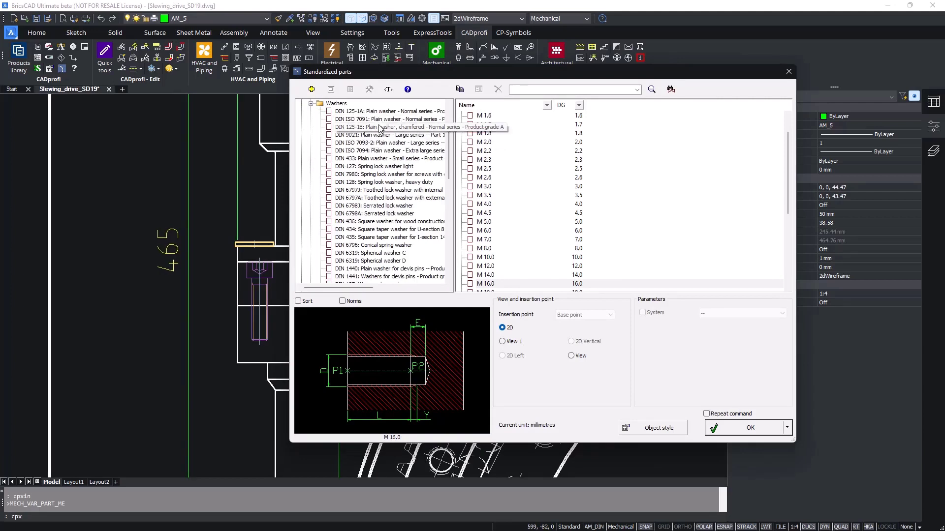
left_click(380, 167)
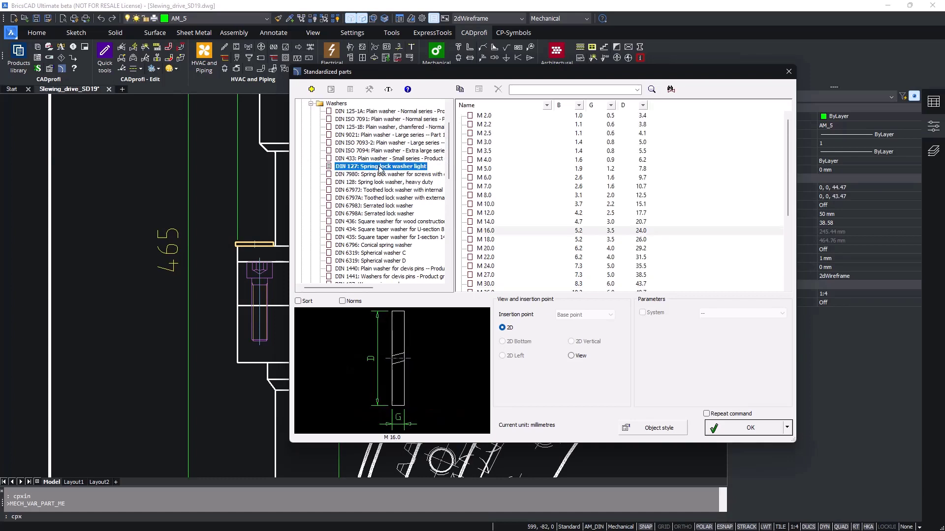
left_click(490, 214)
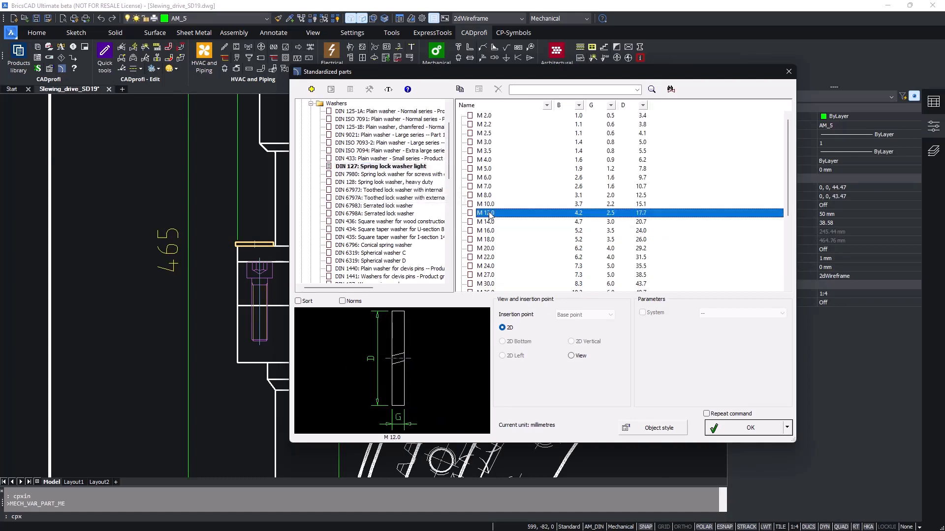
left_click(738, 430)
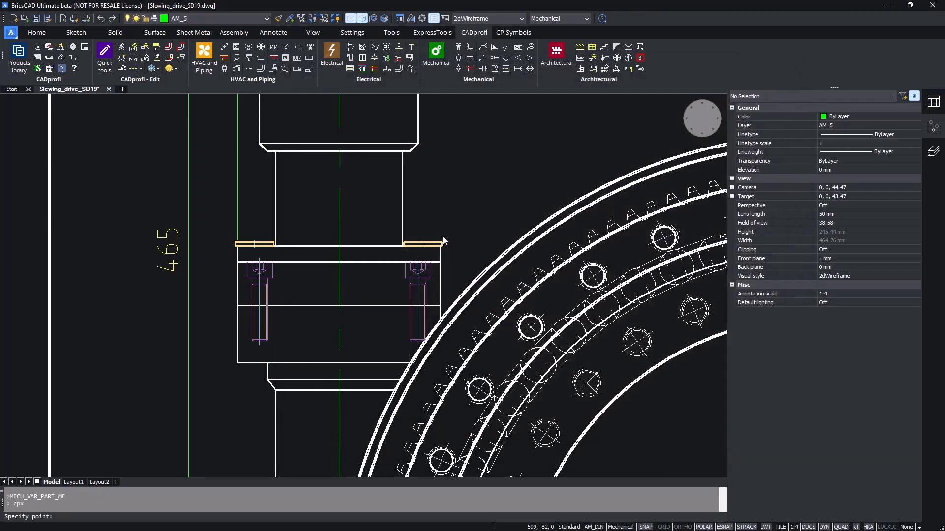
Step: Place the spring lock washer flat on the top centre of the plain washer at the upper flange's right side
scroll(446, 240, "up", 3)
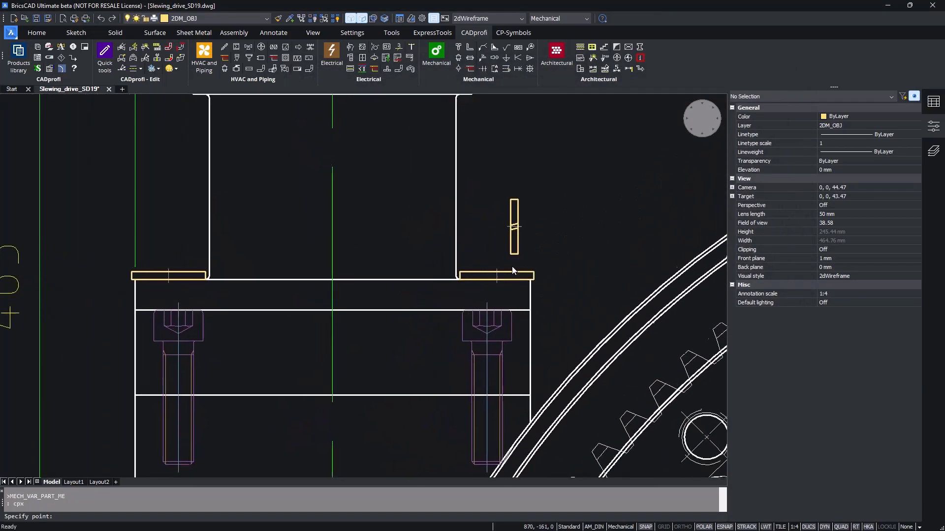
scroll(511, 267, "up", 3)
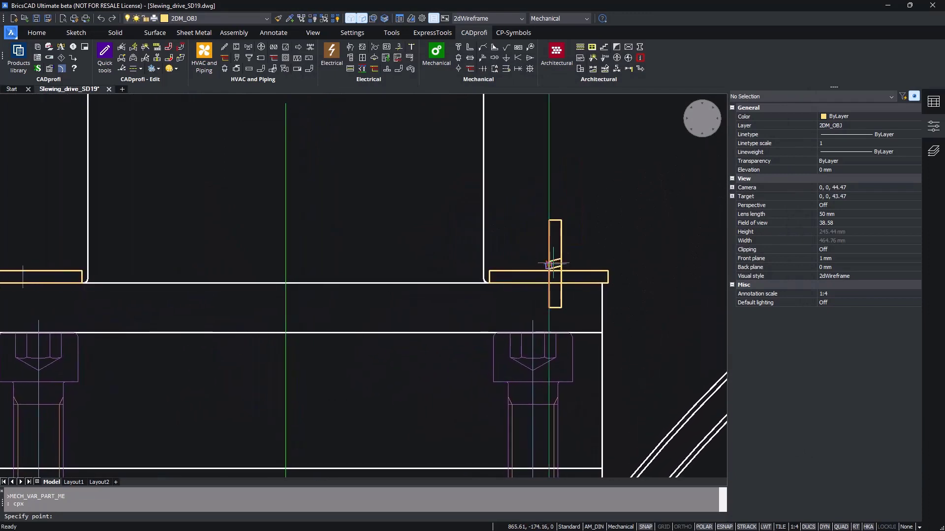
scroll(550, 265, "up", 4)
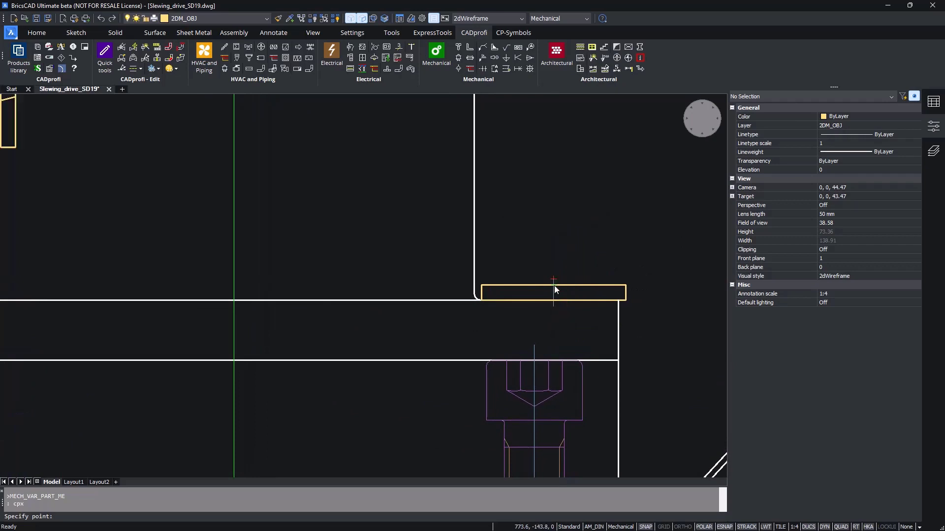
left_click(538, 285)
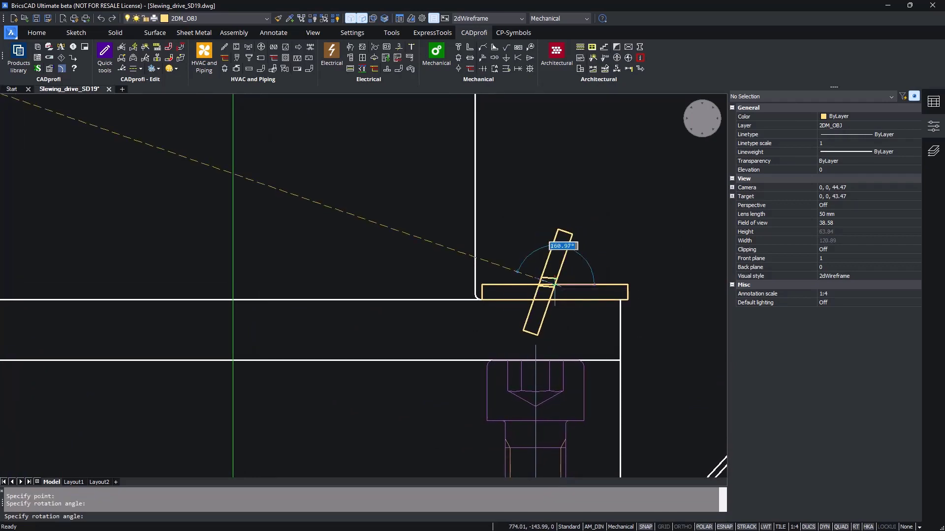
left_click(559, 257)
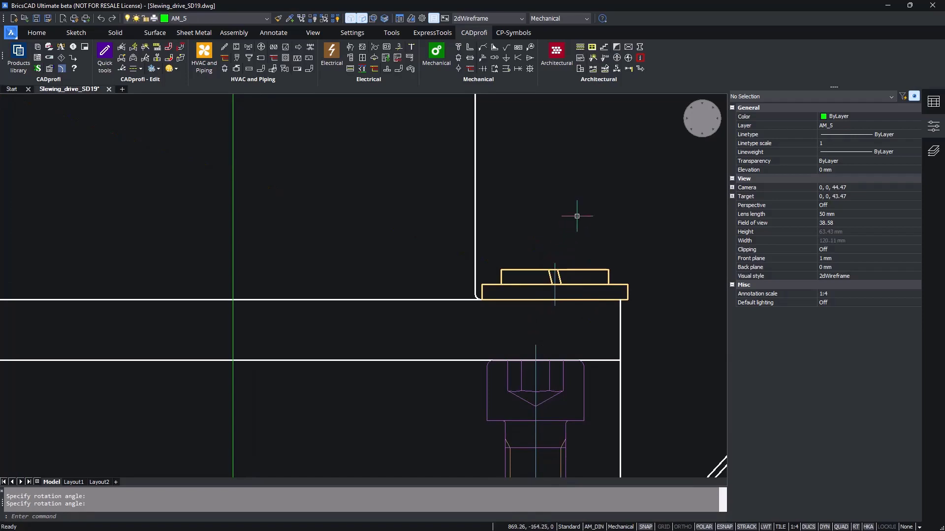
Step: Choose a 2D DIN 7968 hexagon fit bolt, size M 12 x 1.75 x 40, from the standardized parts
left_click(460, 49)
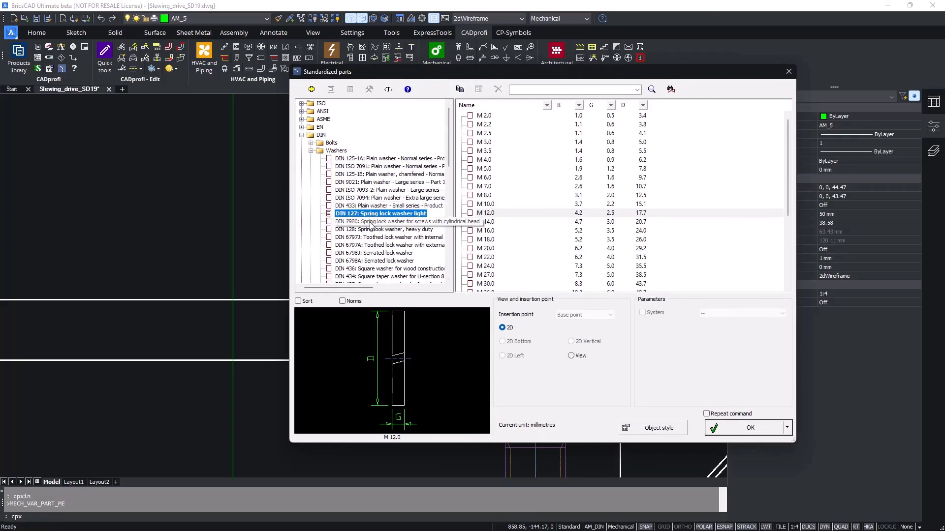
left_click(311, 143)
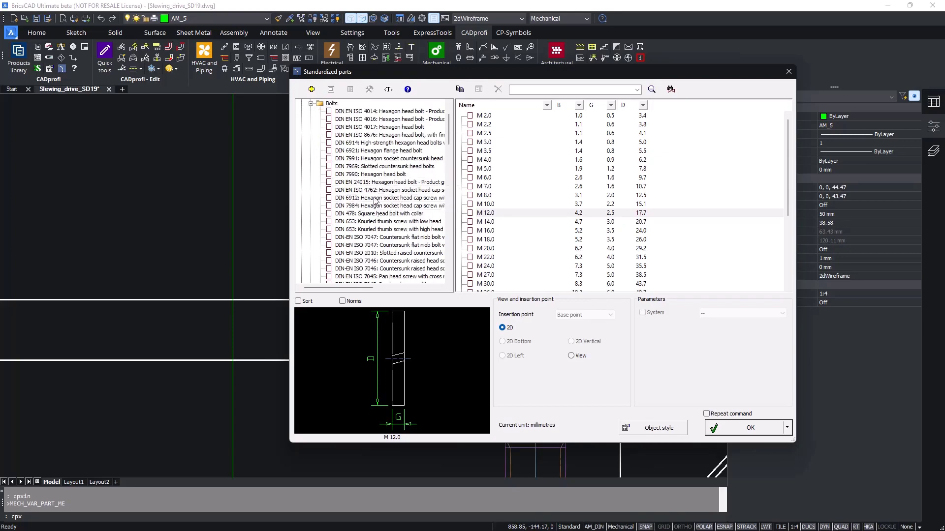
scroll(389, 214, "down", 3)
scroll(391, 215, "down", 6)
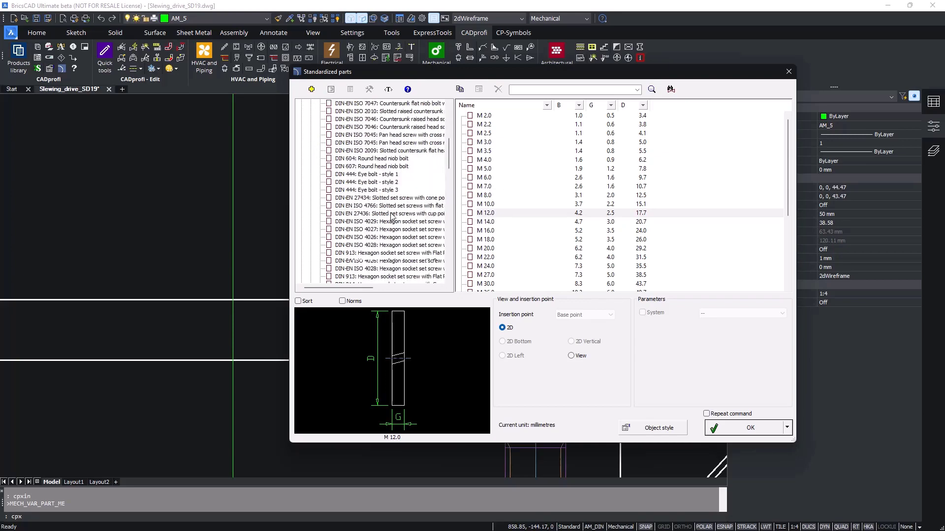
left_click(377, 277)
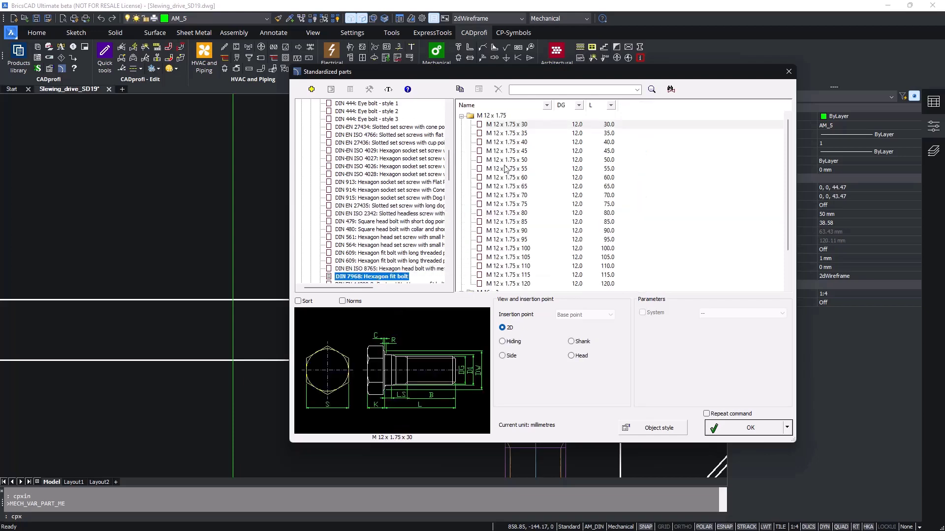
left_click(515, 143)
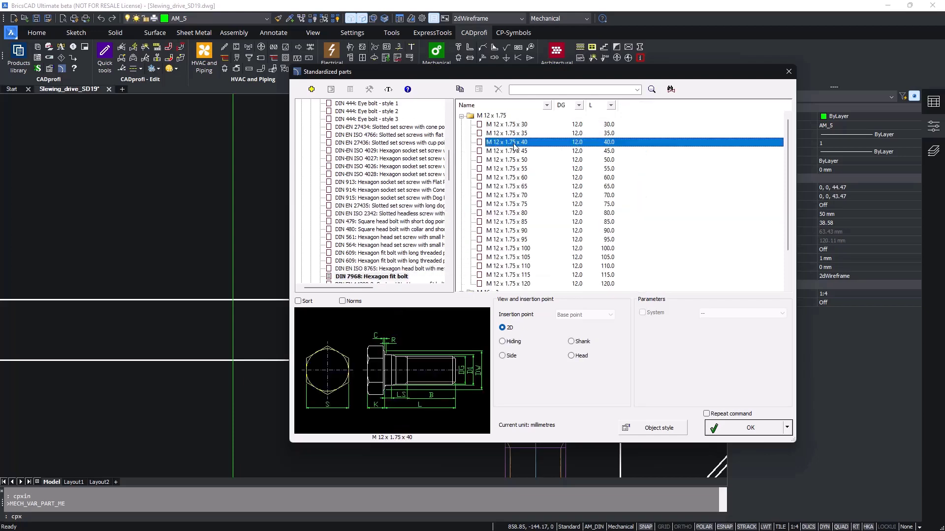
left_click(733, 432)
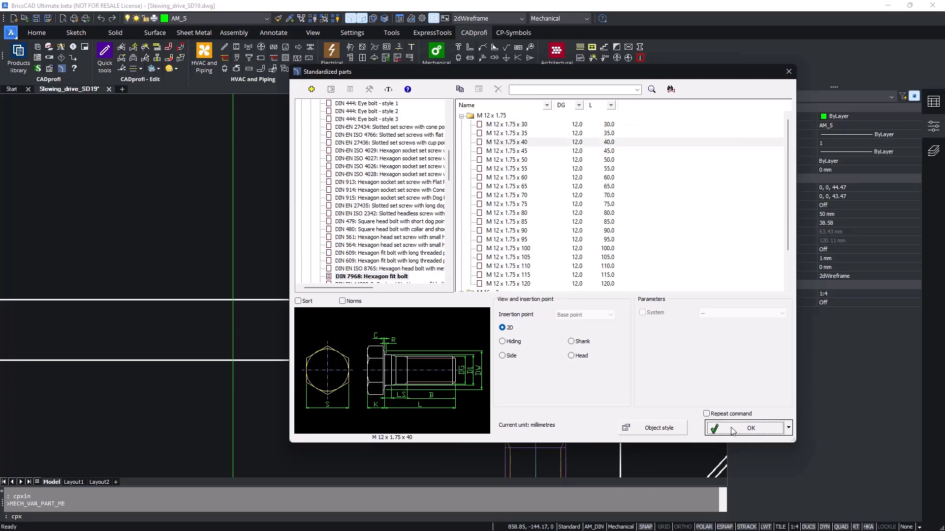
Step: Insert the hexagon fit bolt at the top centre of the spring lock washer, pointing downward, with size M 12 x 1.75 x 30
left_click_drag(578, 280, 545, 279, "shift")
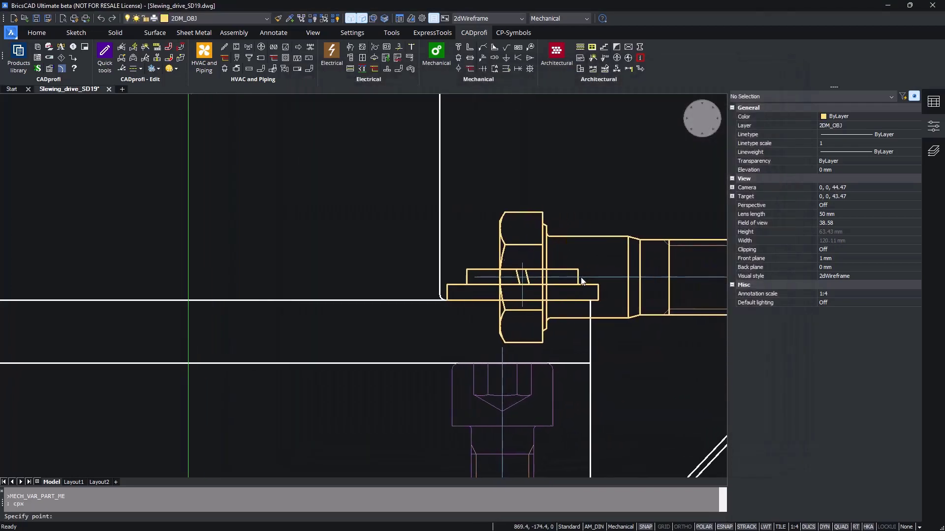
middle_click_drag(544, 278, 519, 279)
scroll(520, 281, "up", 1)
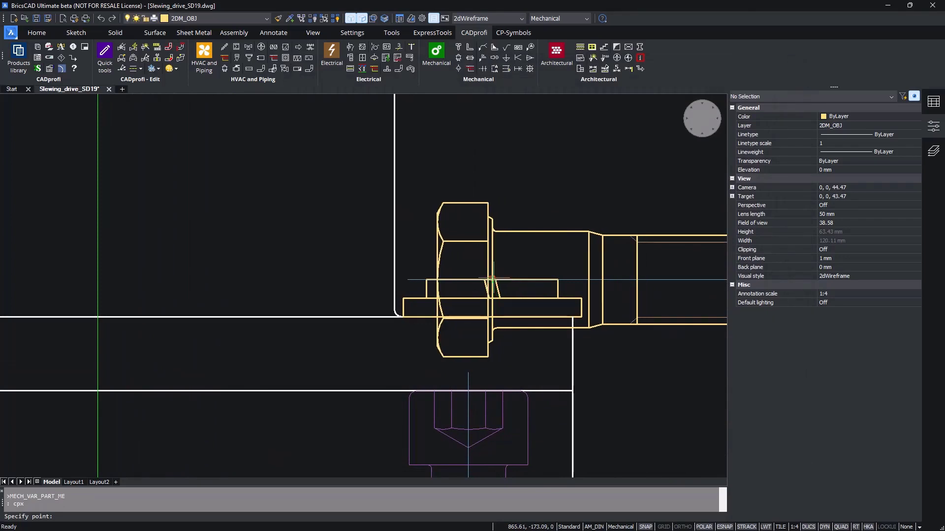
left_click(492, 279)
left_click(492, 355)
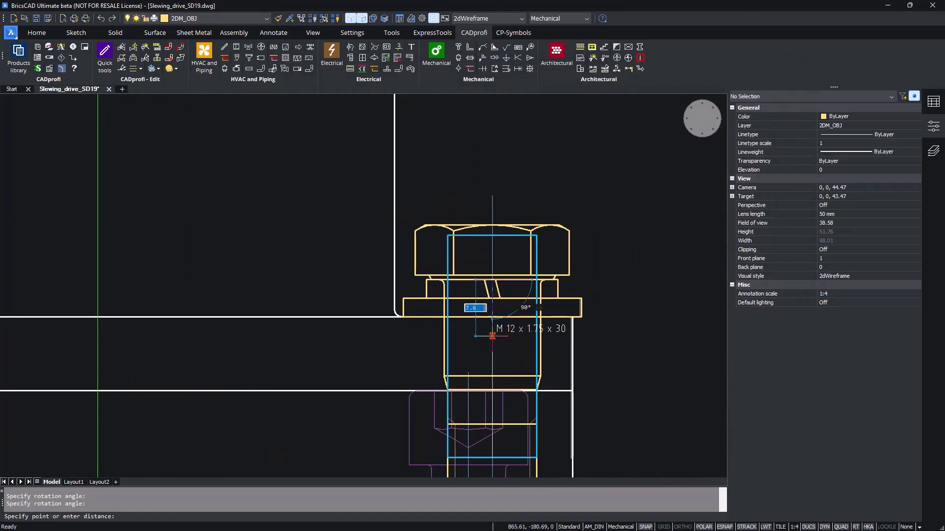
left_click(493, 347)
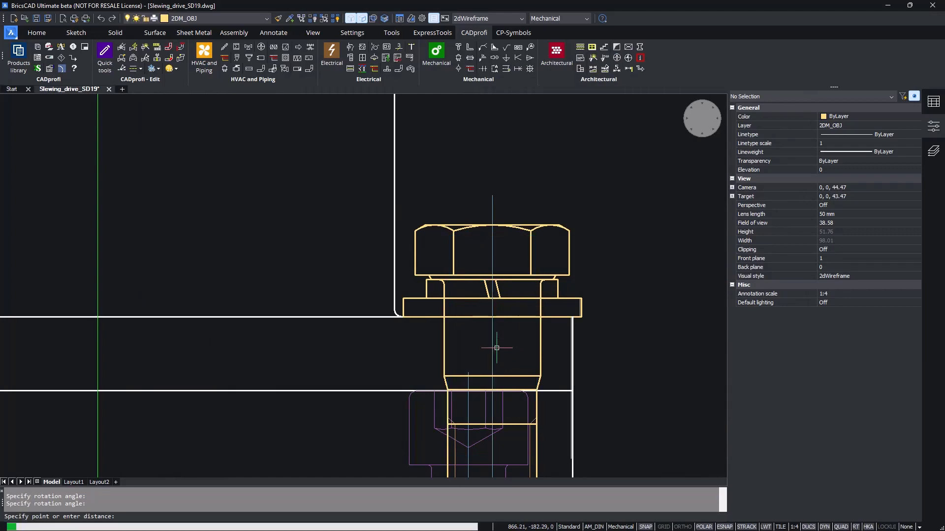
Step: Lengthen the hexagon fit bolt at the flange's right side to size M 12 x 1.75 x 40
scroll(474, 300, "down", 4)
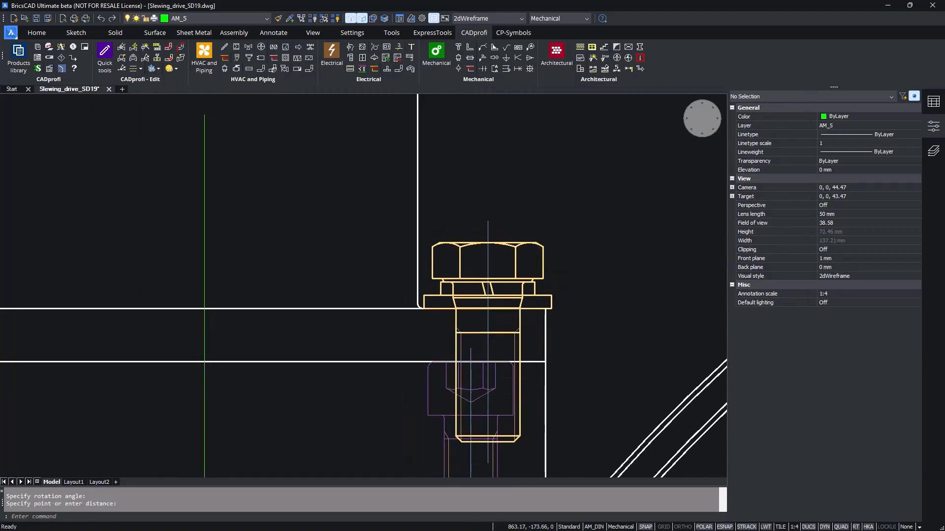
scroll(483, 306, "down", 3)
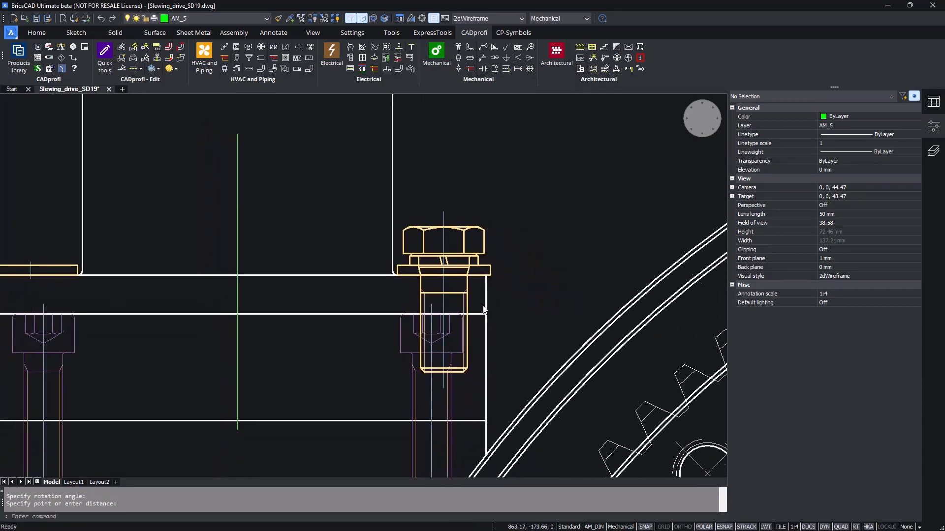
left_click(461, 280)
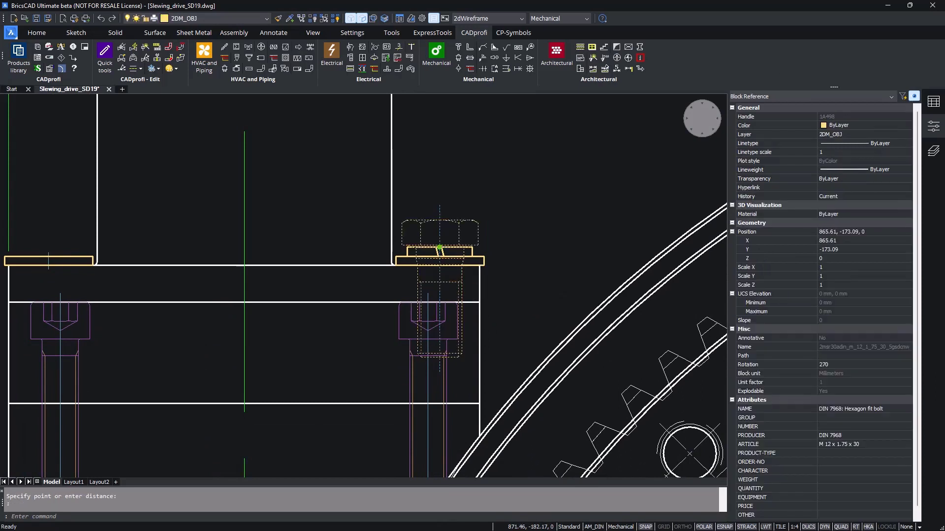
mouse_move(461, 276)
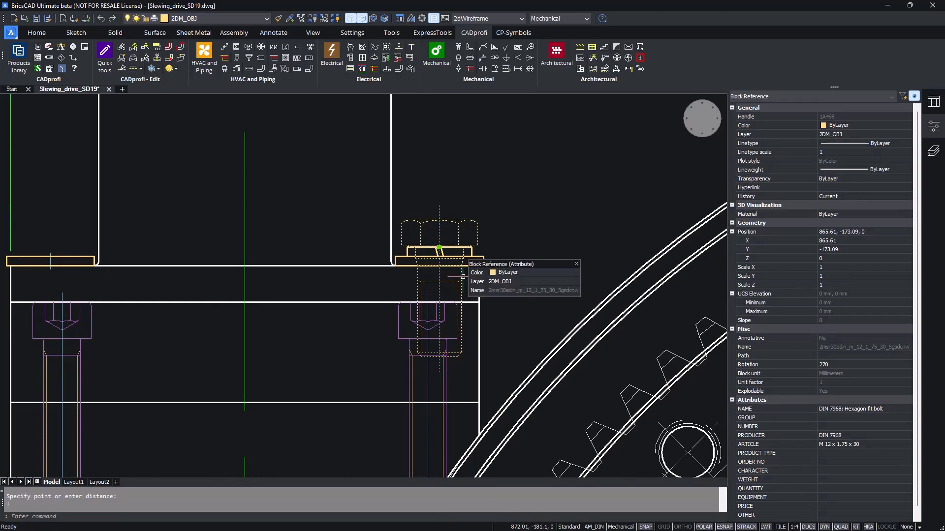
double_click(463, 277)
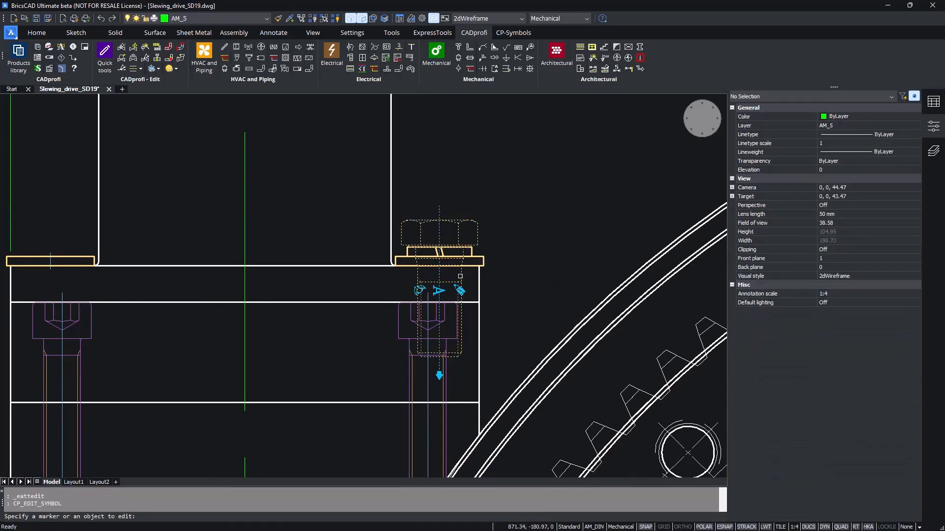
left_click(438, 376)
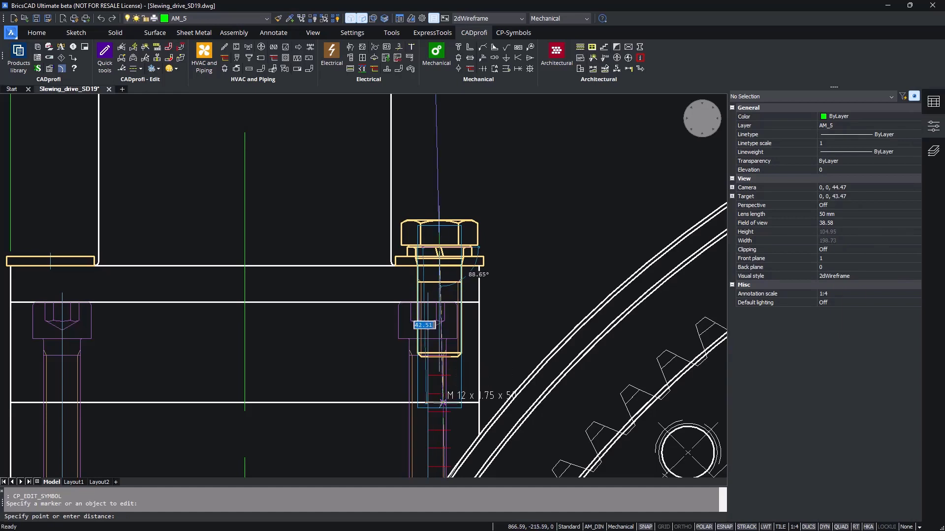
left_click(440, 388)
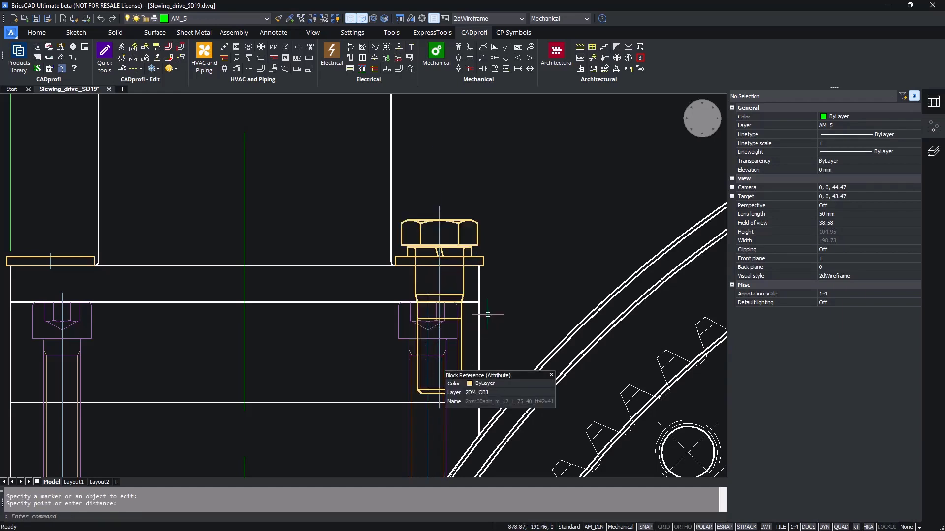
Step: Change the hexagon fit bolt's representation to the Hiding view, keeping size M 12 x 1.75 x 40
double_click(464, 282)
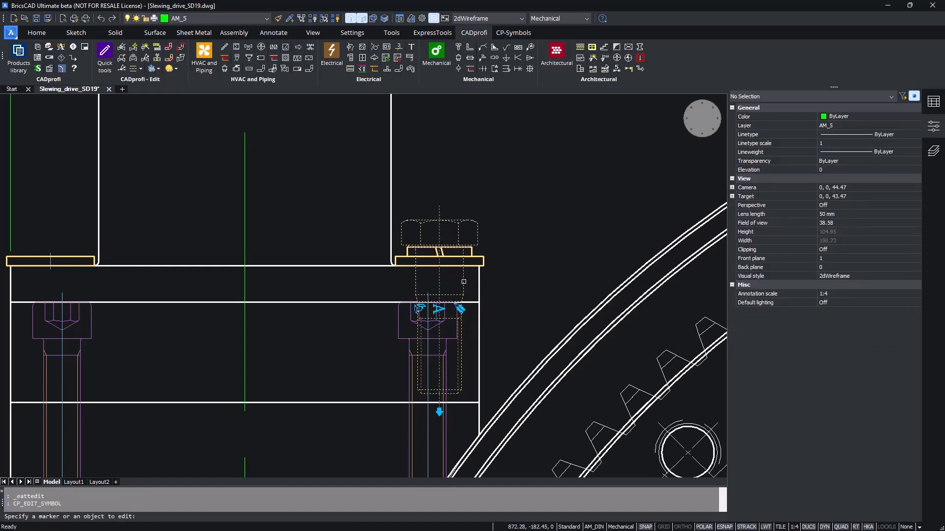
left_click(439, 309)
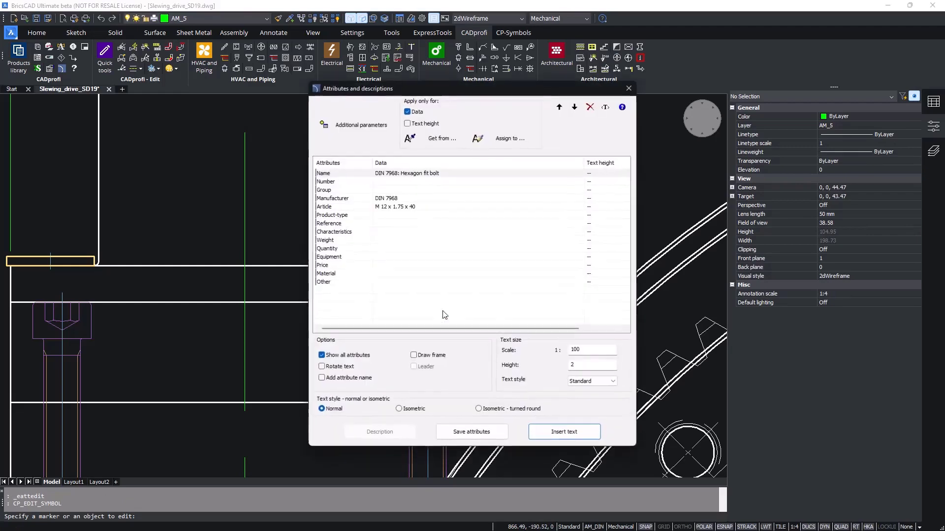
key("Escape")
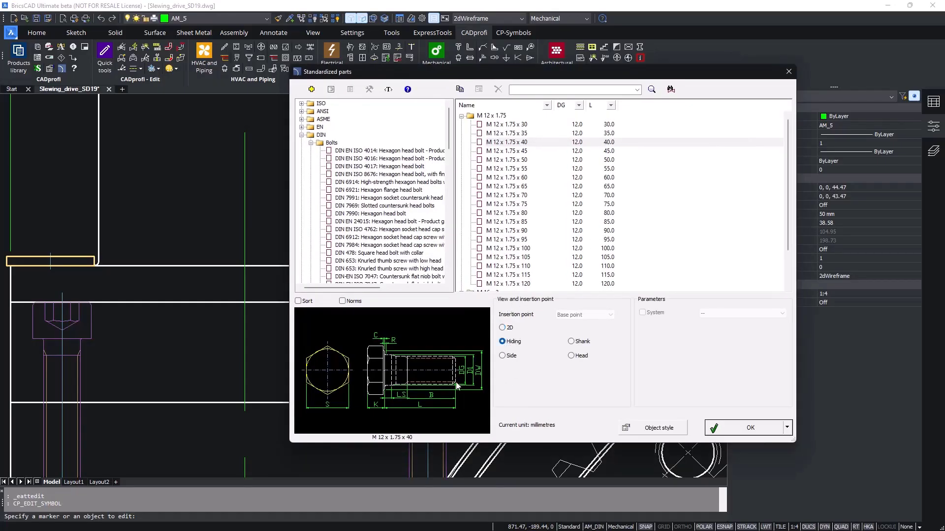
left_click(728, 430)
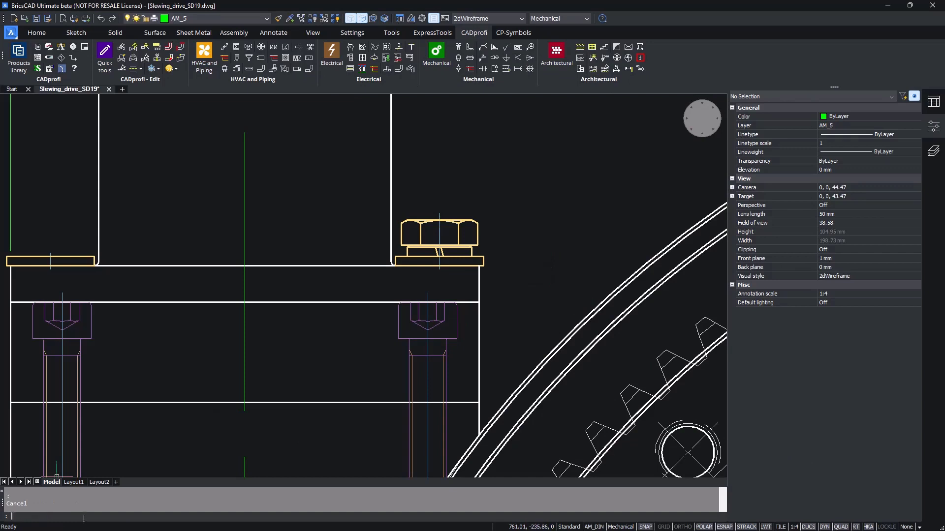
Step: Copy the bolt head and spring lock washer onto the plain washer at the flange's left side with COPYGUIDED
type("COPY")
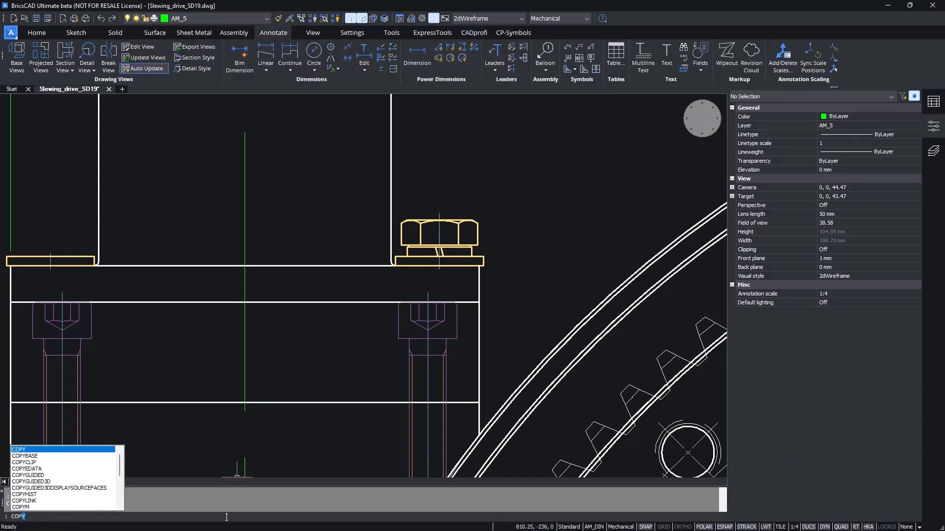
key("Down")
key("Down")
key("Down")
key("Down")
key("Return")
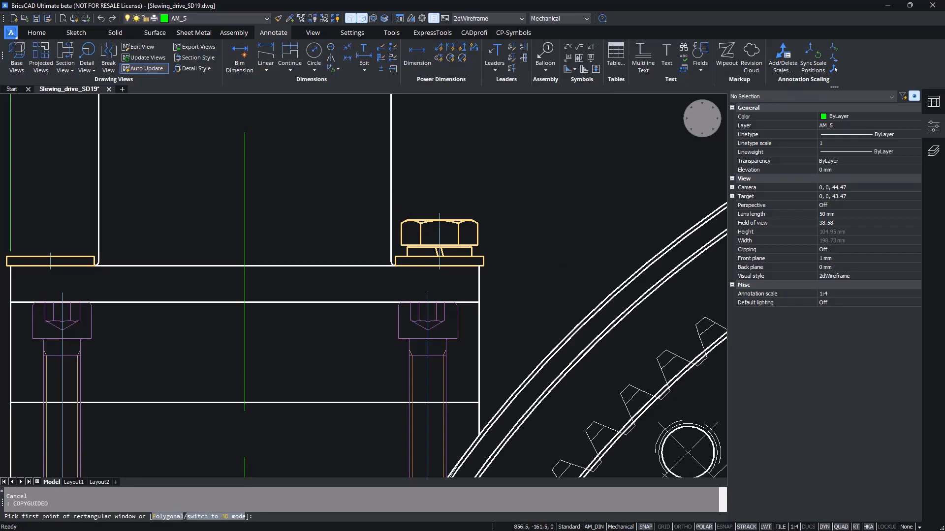
left_click(401, 194)
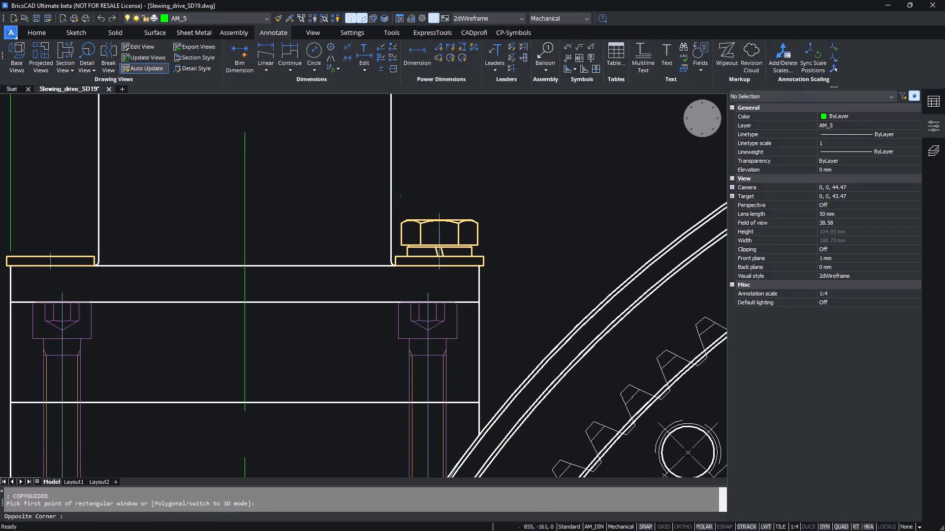
left_click(483, 288)
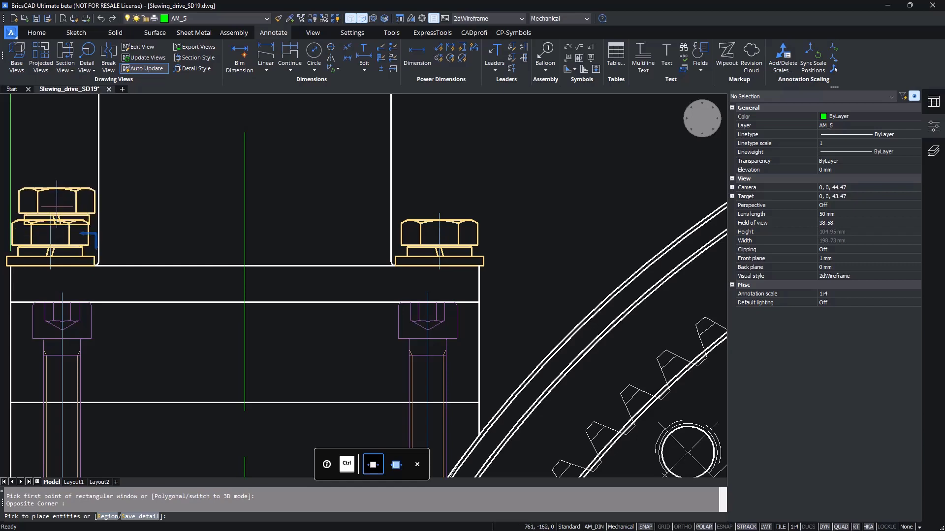
key("Escape")
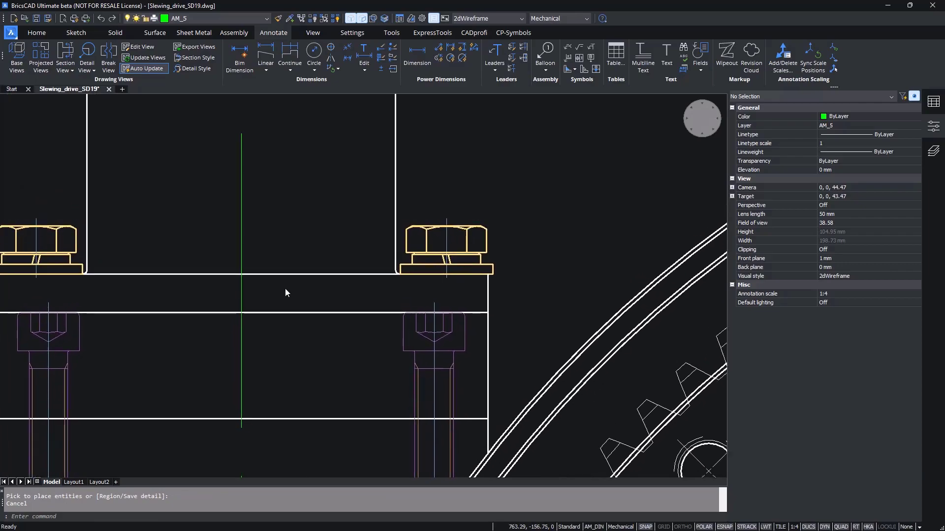
Step: Choose a 2D DIN 76-1 blind tapped hole, size M 16.0, from the CADprofi standardized parts for the sectioned ring
scroll(320, 305, "down", 3)
scroll(329, 318, "down", 5)
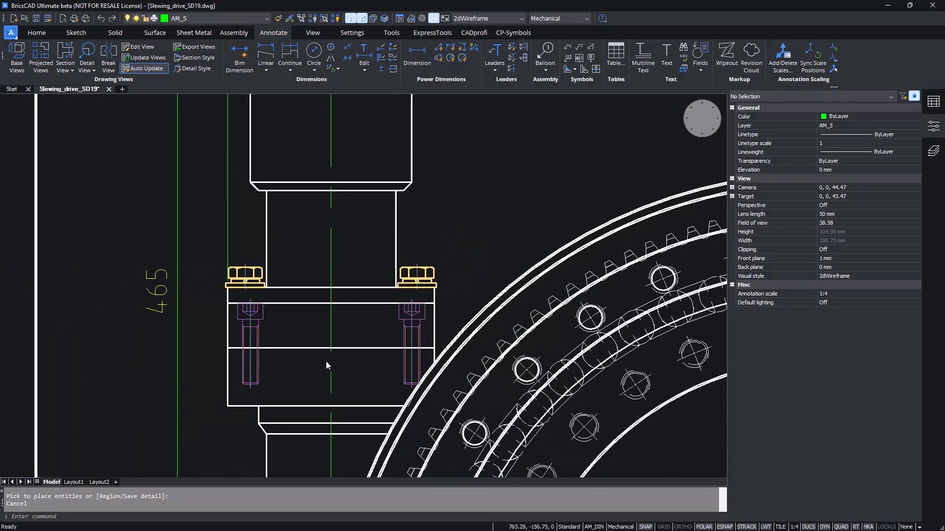
scroll(318, 369, "down", 5)
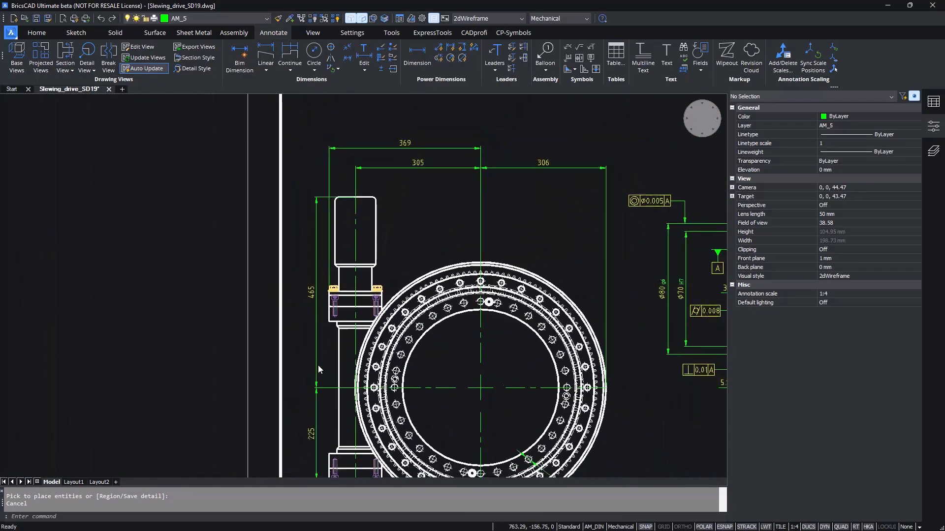
scroll(510, 100, "up", 5)
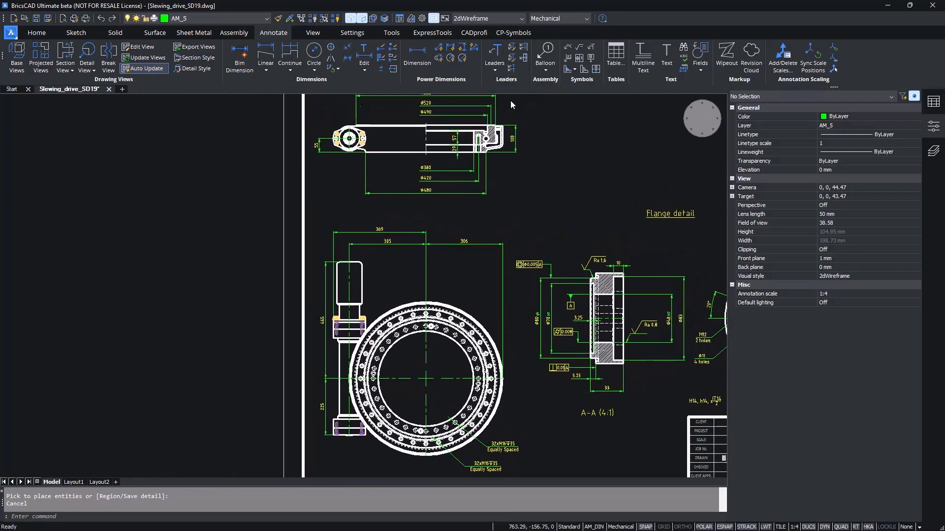
scroll(561, 114, "up", 5)
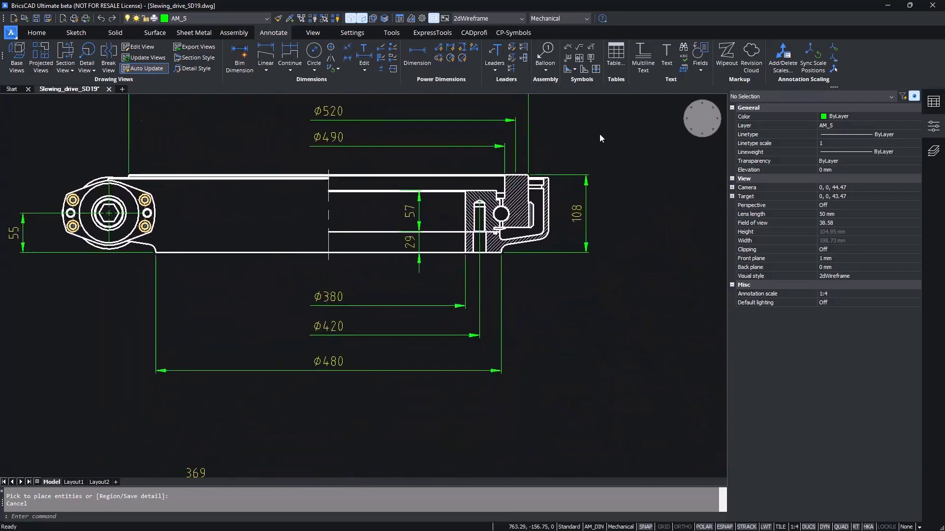
scroll(610, 134, "up", 2)
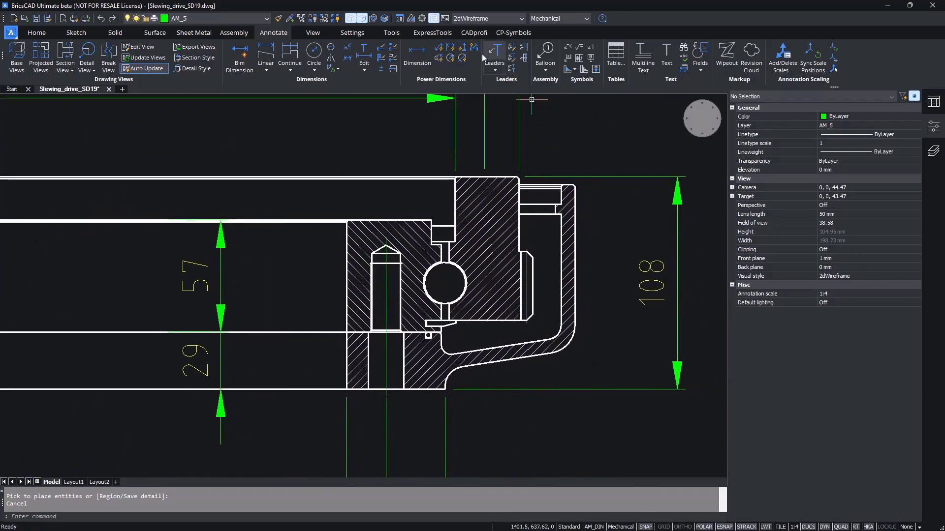
left_click(476, 34)
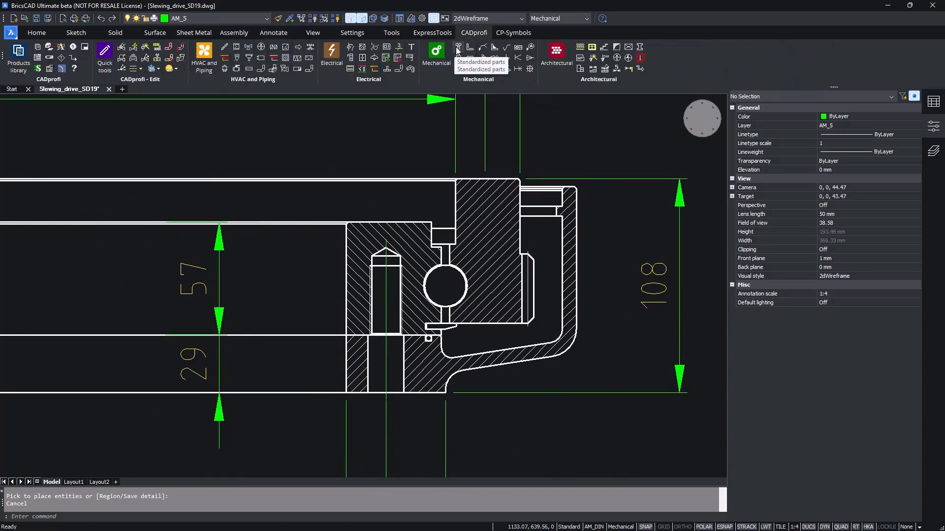
left_click(457, 48)
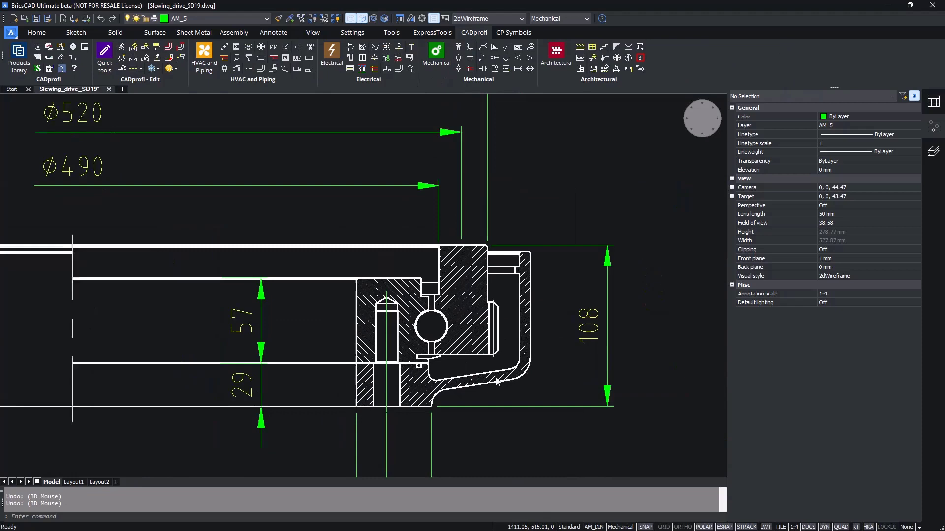
scroll(586, 212, "up", 4)
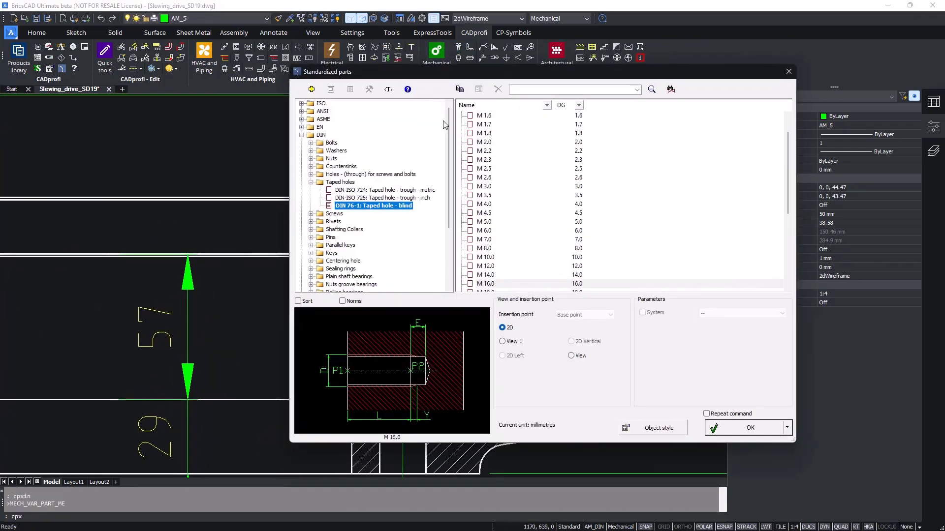
left_click(581, 284)
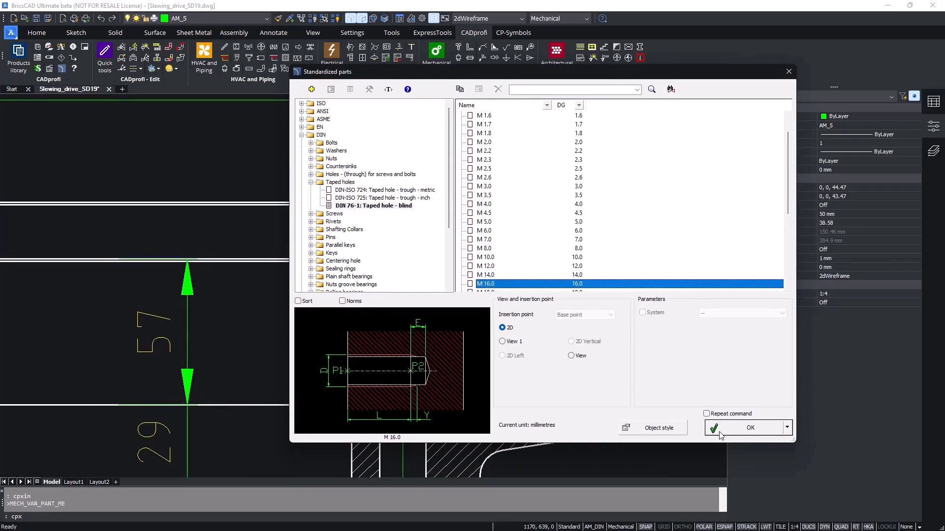
left_click(719, 433)
Step: Insert the blind tapped hole vertically downward from the top edge of the hatched outer ring section
scroll(585, 297, "up", 3)
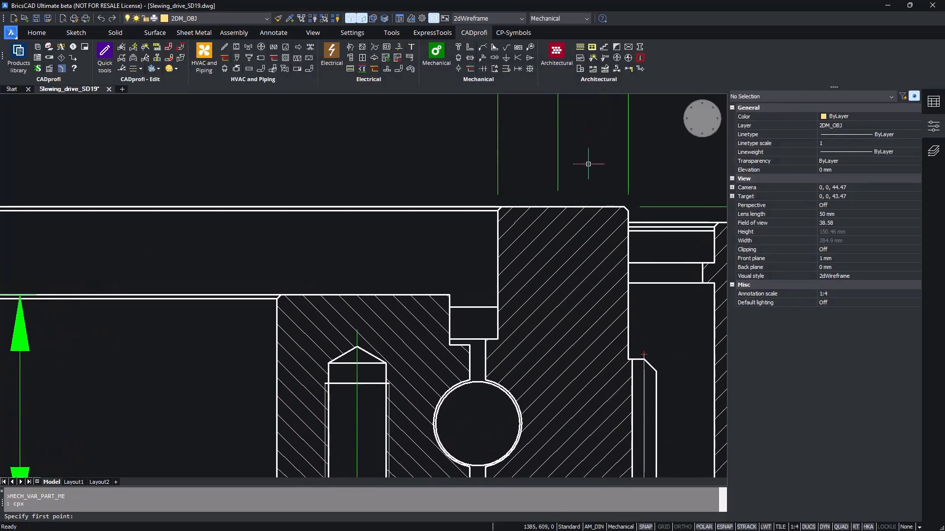
left_click(588, 202)
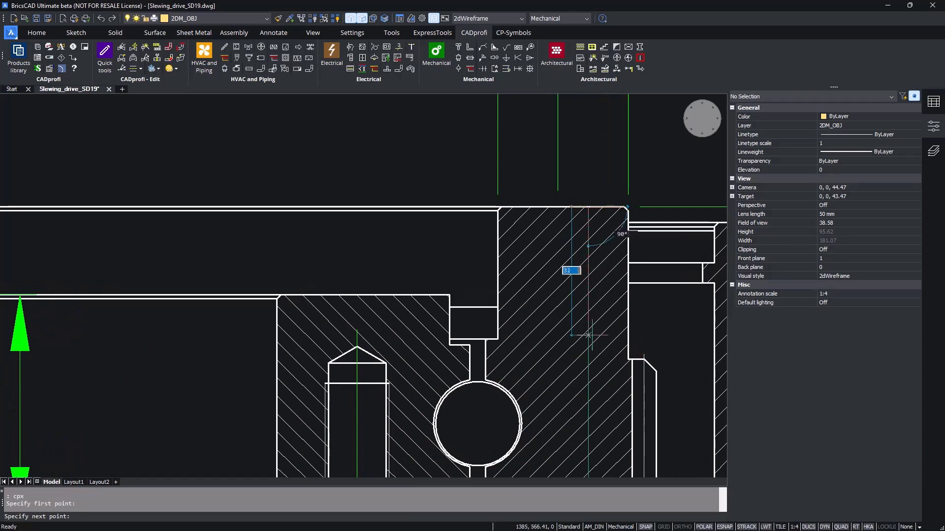
left_click(588, 386)
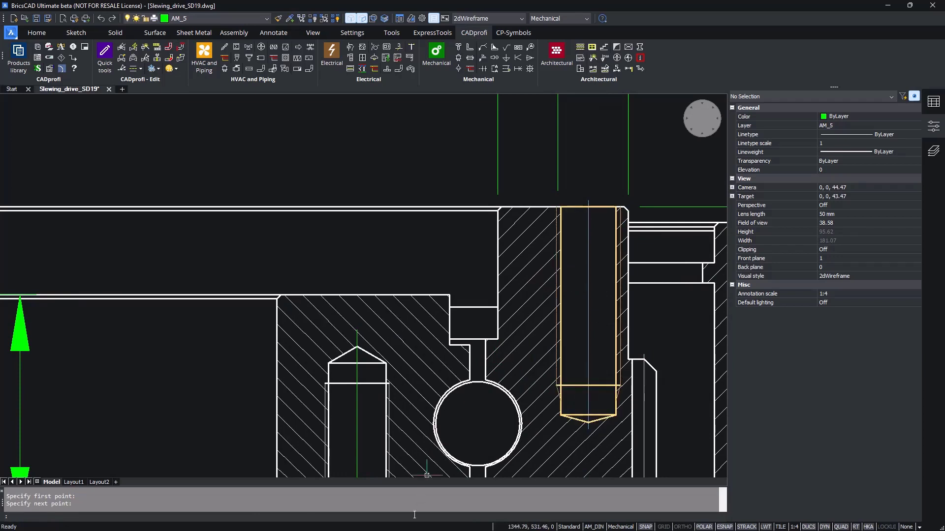
Step: Move the tapped hole left along the ring's top edge to the Ø520 extension line with MOVEGUIDED
type("v")
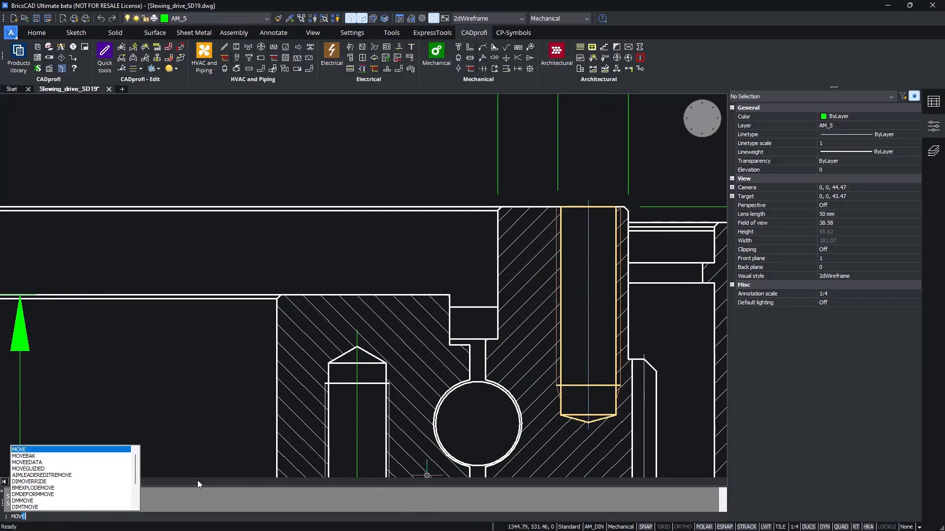
left_click(37, 470)
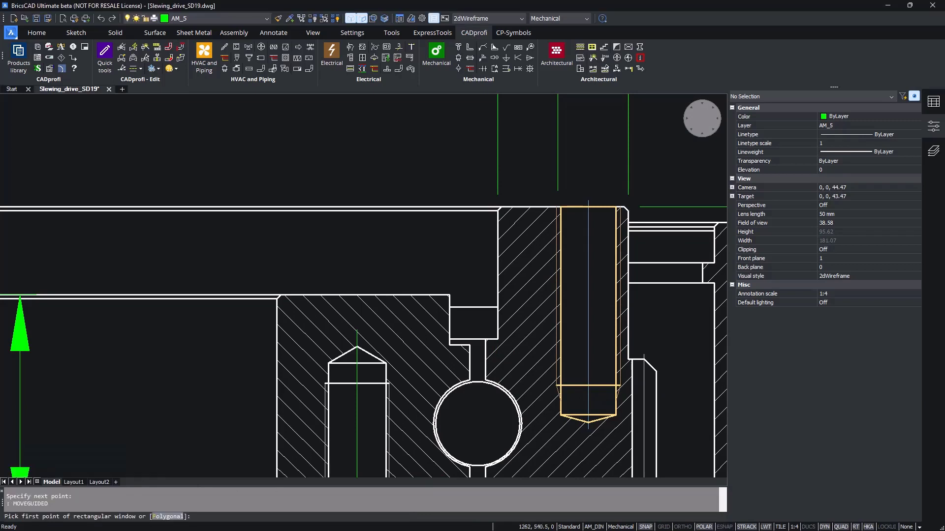
left_click(553, 193)
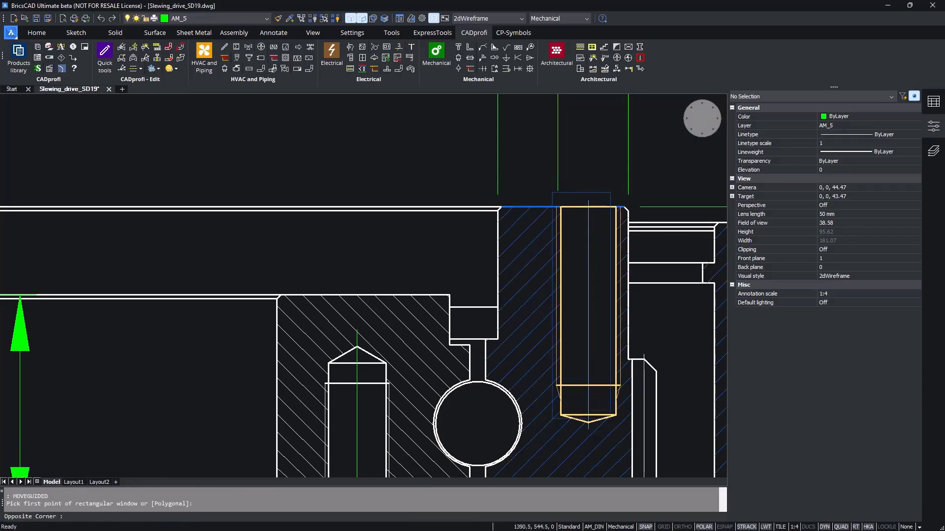
left_click(622, 440)
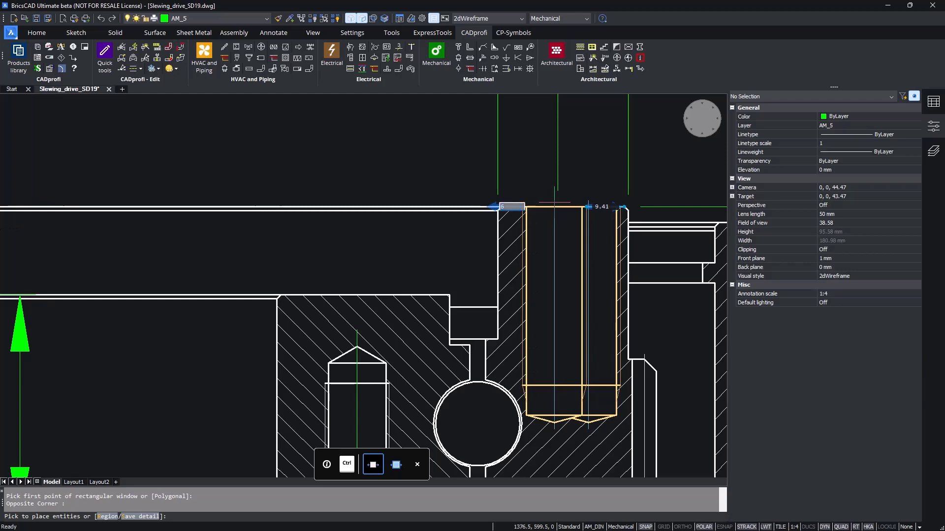
key("Return")
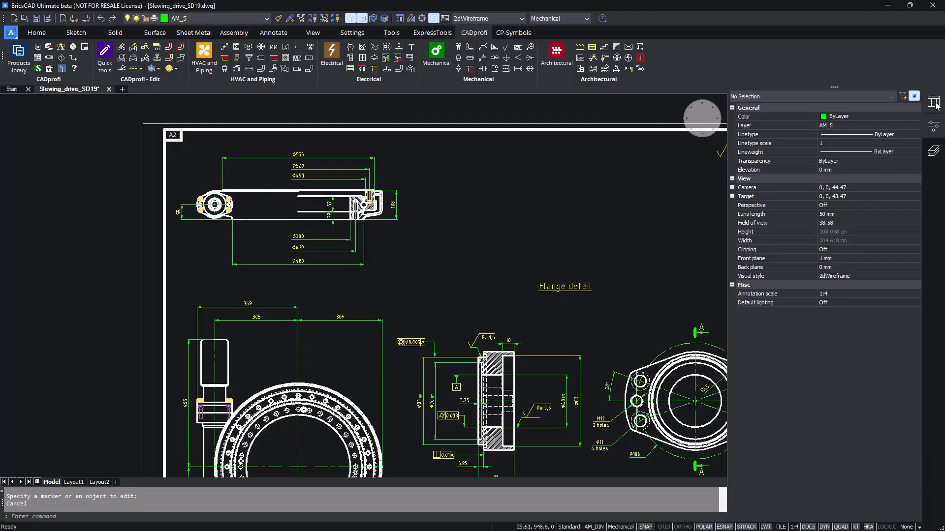
Step: Insert the Slewing_drive_SD19 bill of materials table in the sheet's upper right area, below the Ra 6,3 surface symbol
left_click(935, 103)
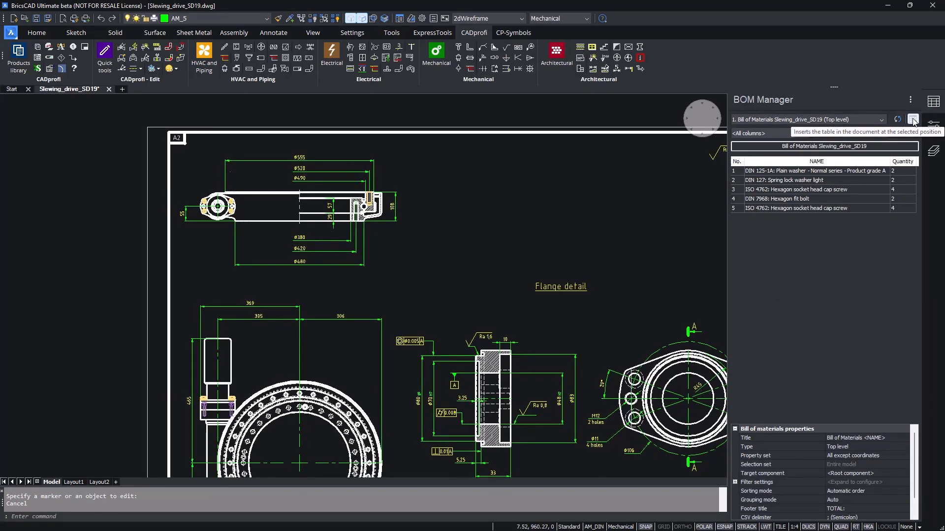
left_click(913, 120)
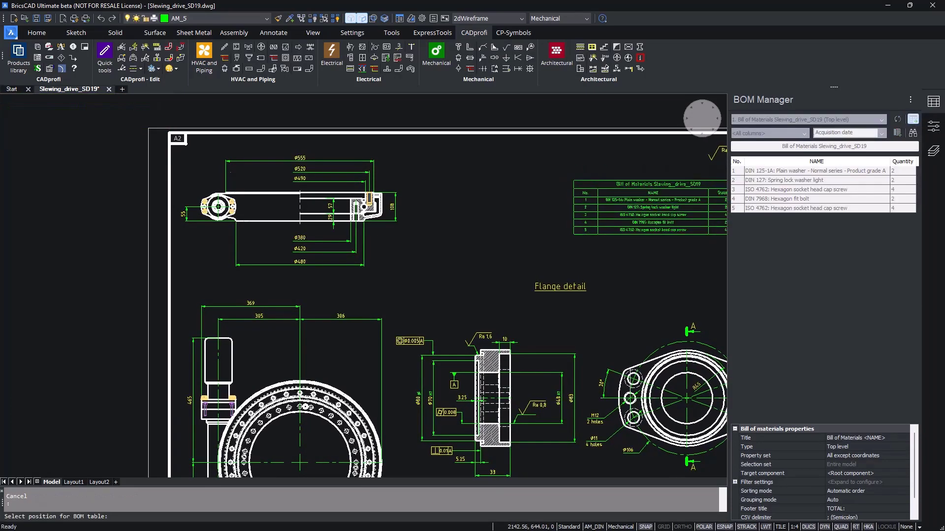
left_click(555, 184)
middle_click_drag(553, 184, 470, 185)
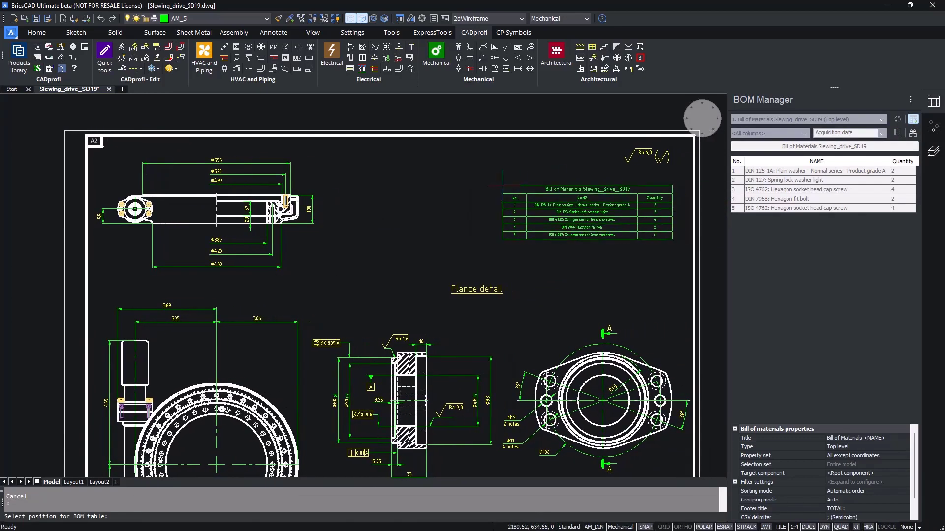
left_click(503, 187)
middle_click_drag(714, 238, 669, 232)
scroll(668, 229, "down", 1)
scroll(668, 228, "up", 4)
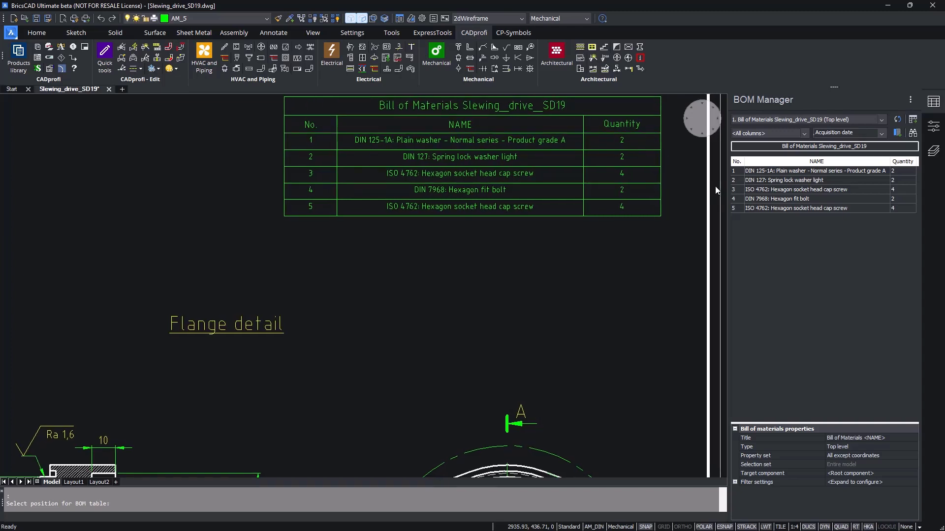
scroll(716, 186, "down", 2)
scroll(716, 186, "down", 4)
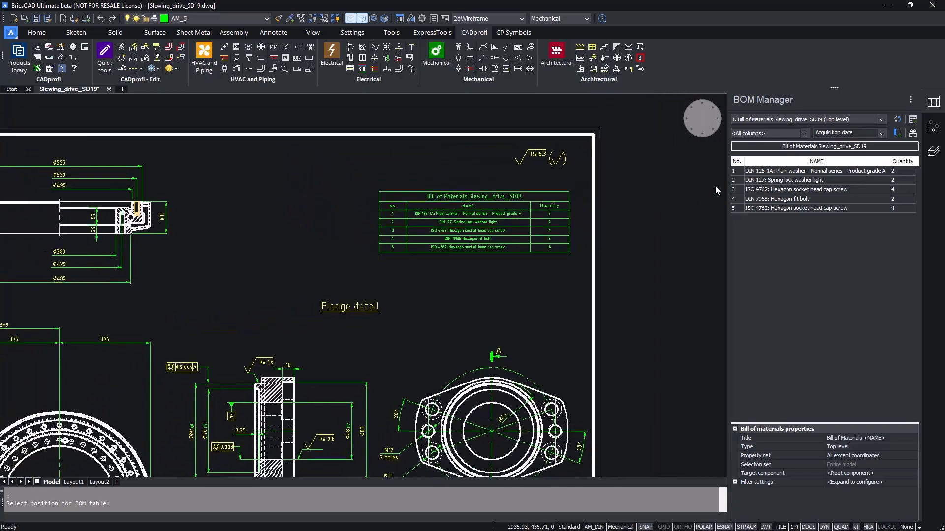
scroll(716, 186, "down", 3)
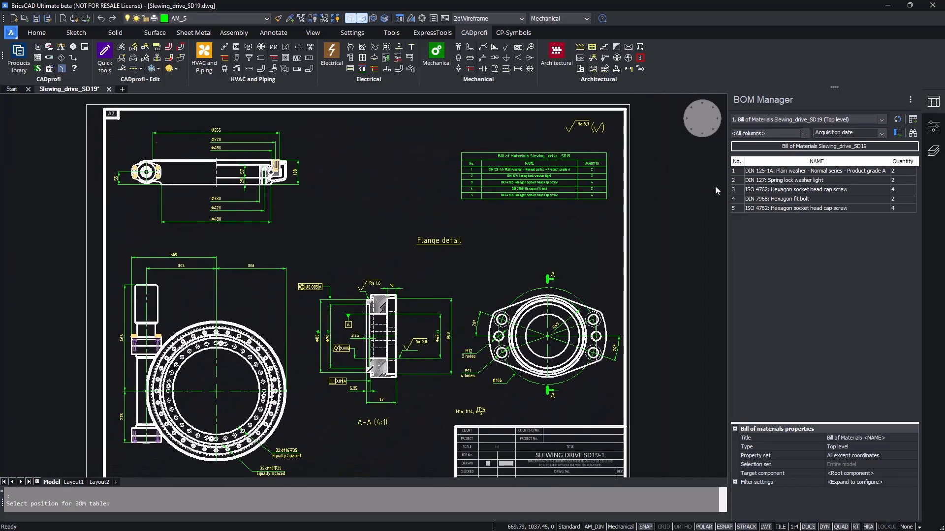
scroll(715, 186, "down", 1)
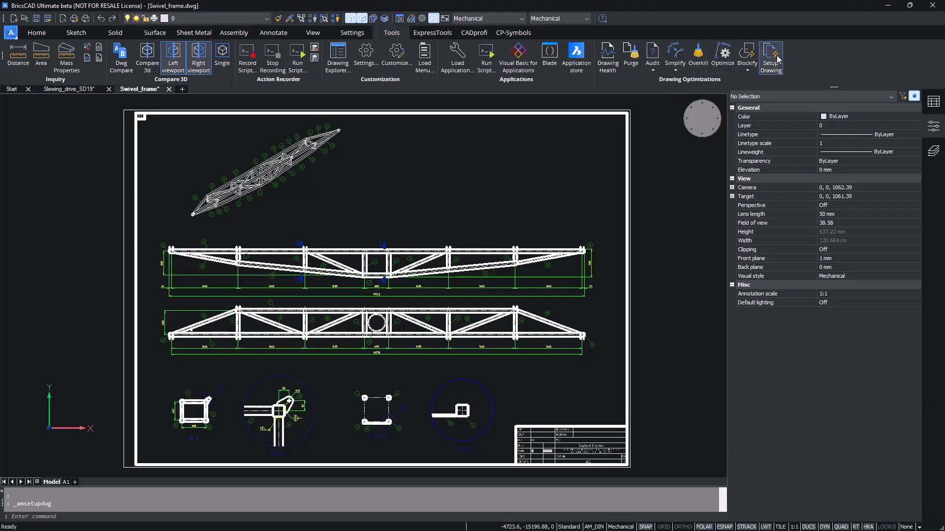
Step: Set up the Swivel_frame drawing with the Mechanical2d-JIS template
left_click(777, 60)
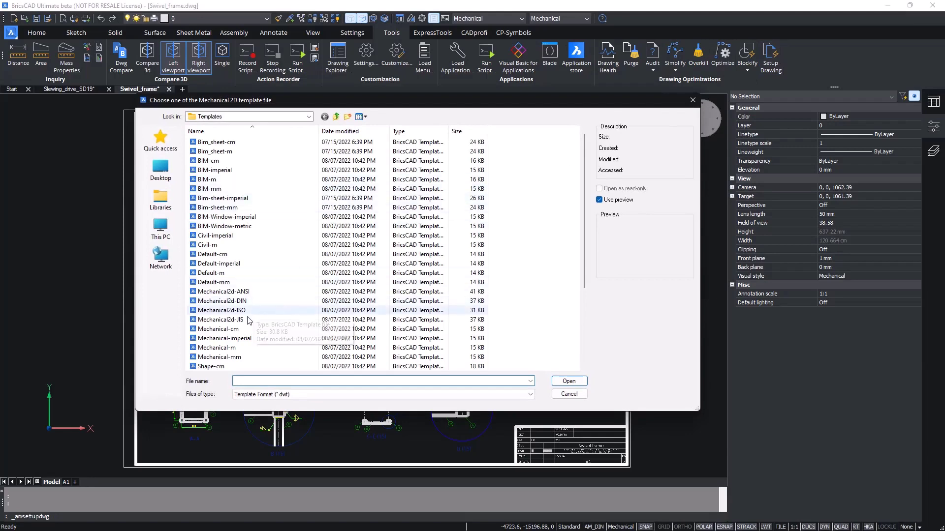
left_click(231, 320)
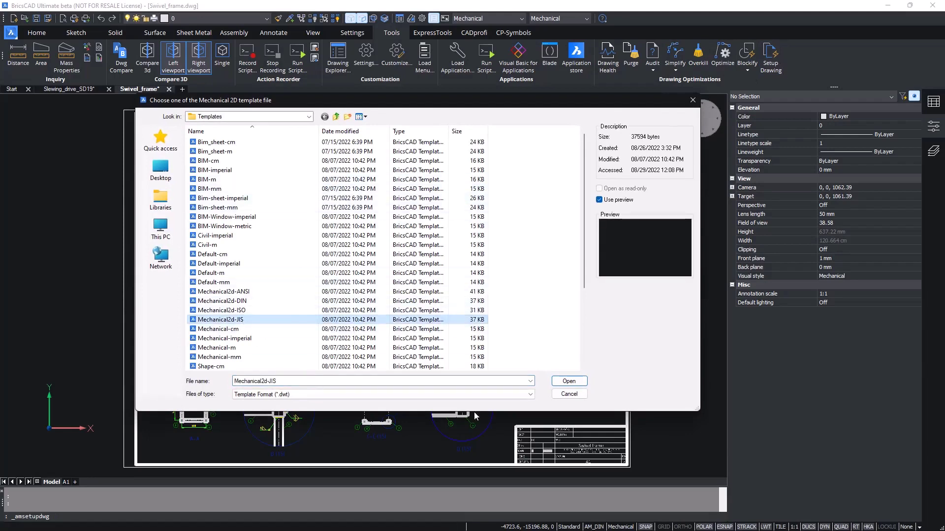
left_click(567, 383)
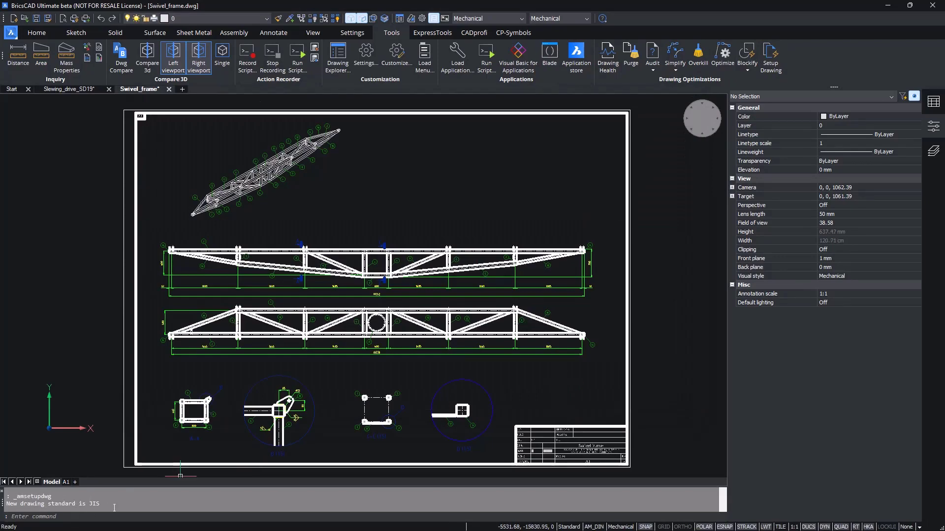
Step: Add a front-view simple weld in detail B where the horizontal tube meets the square tube, spanning the horizontal tube's full height
mouse_move(271, 469)
middle_mouse_down()
mouse_move(289, 439)
mouse_move(304, 436)
mouse_move(329, 473)
middle_mouse_up()
scroll(283, 450, "up", 4)
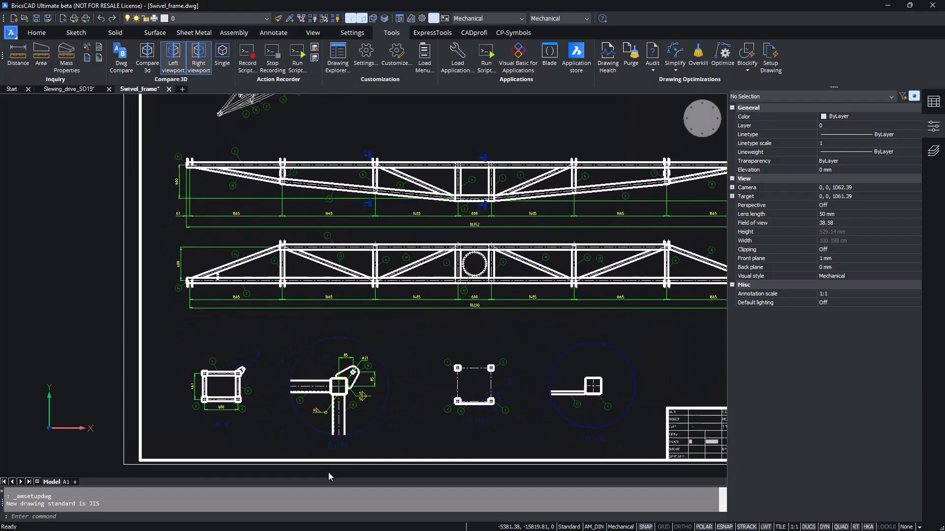
scroll(329, 472, "up", 6)
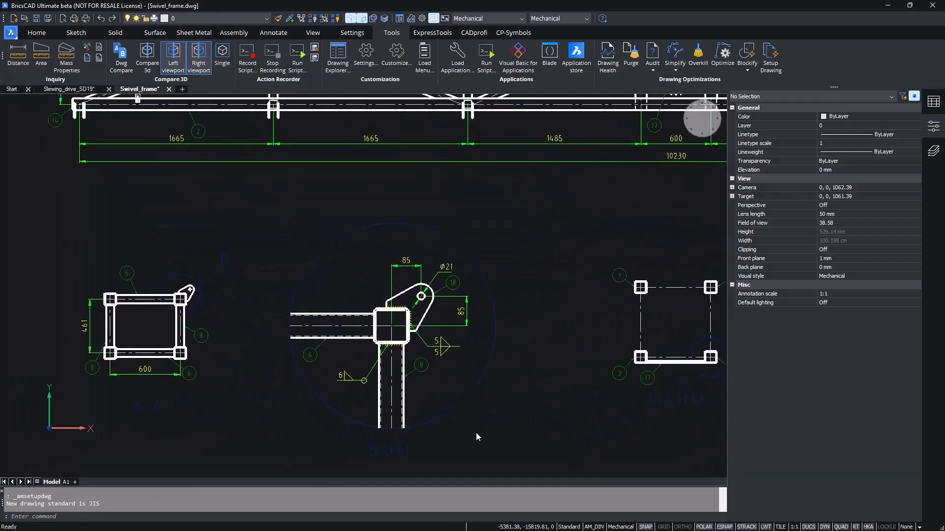
scroll(476, 433, "up", 8)
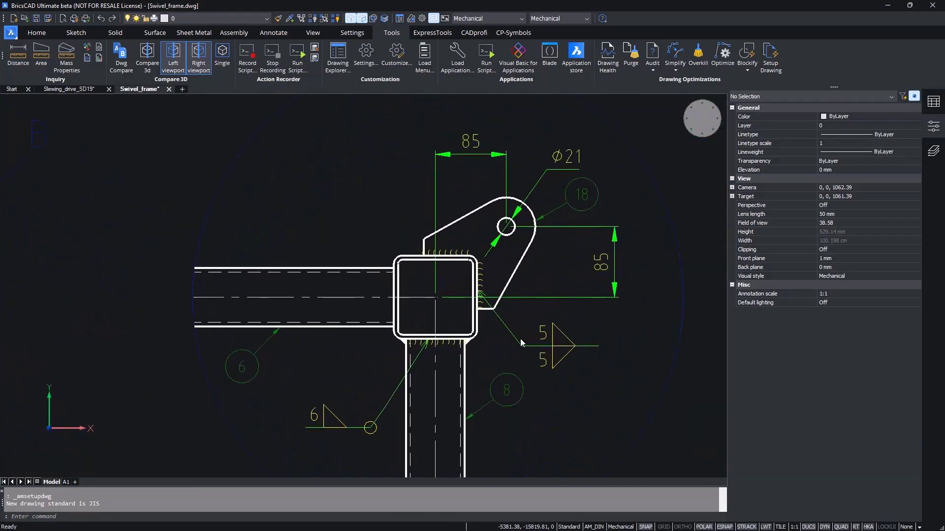
left_click(274, 32)
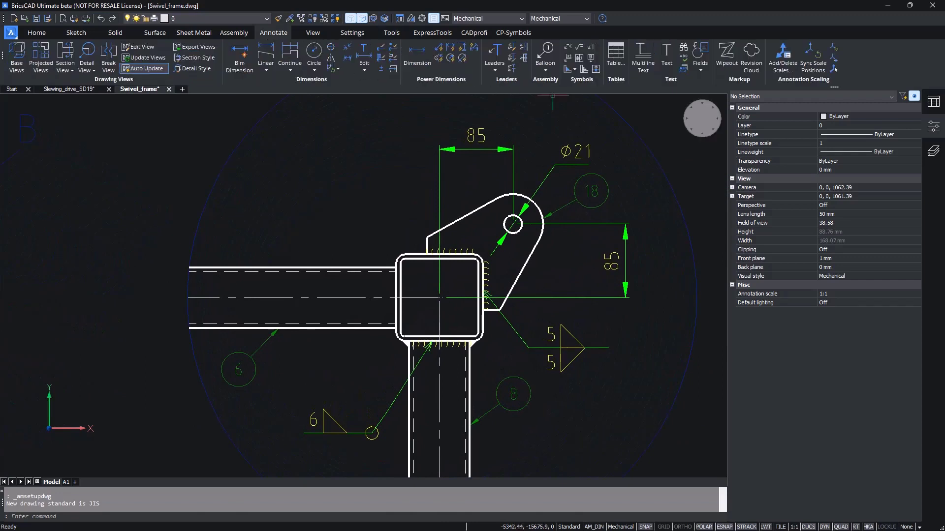
left_click(590, 70)
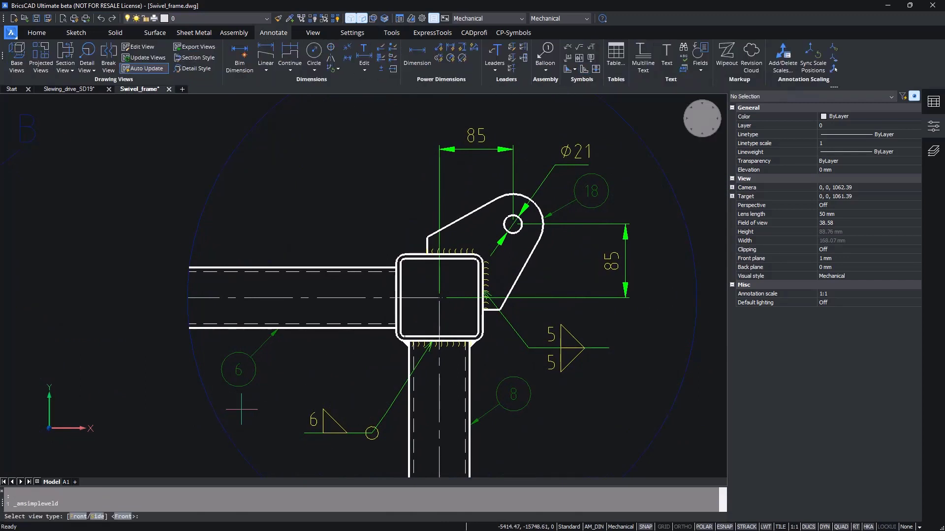
key("Return")
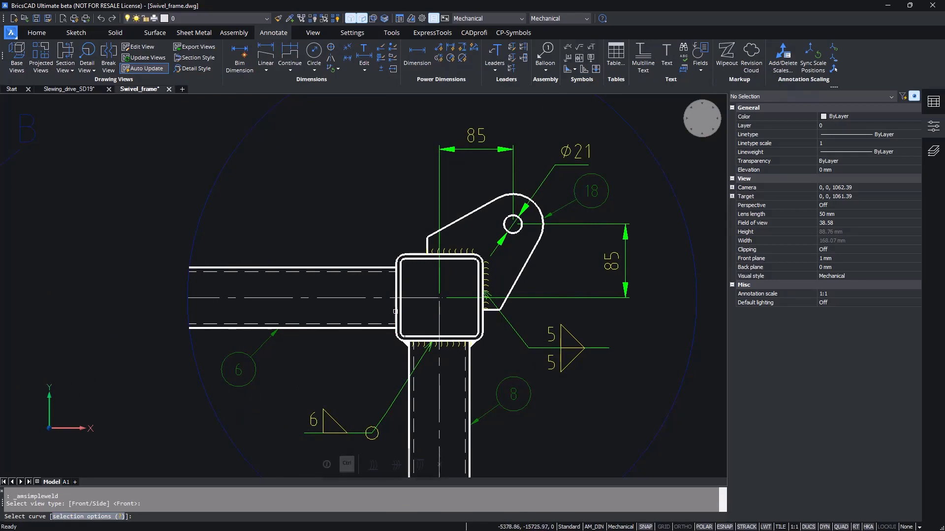
left_click(395, 311)
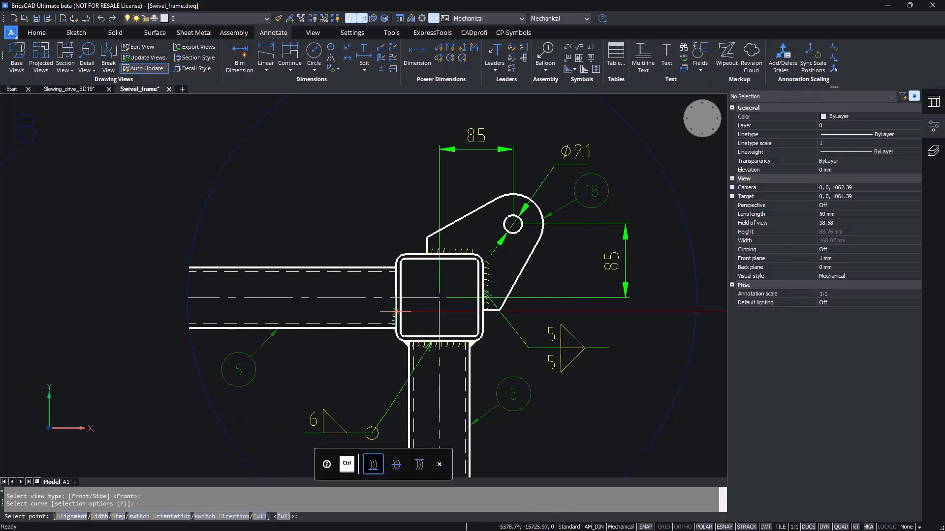
left_click(396, 269)
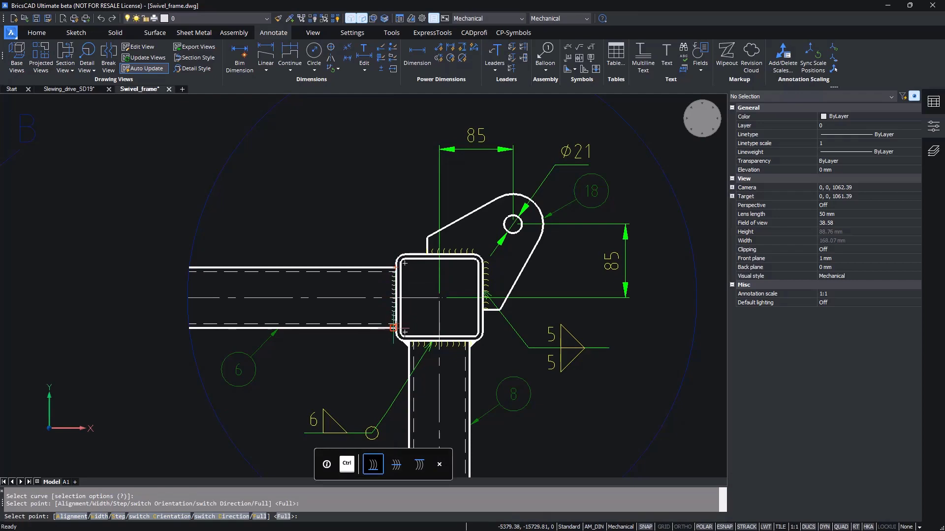
scroll(394, 280, "up", 5)
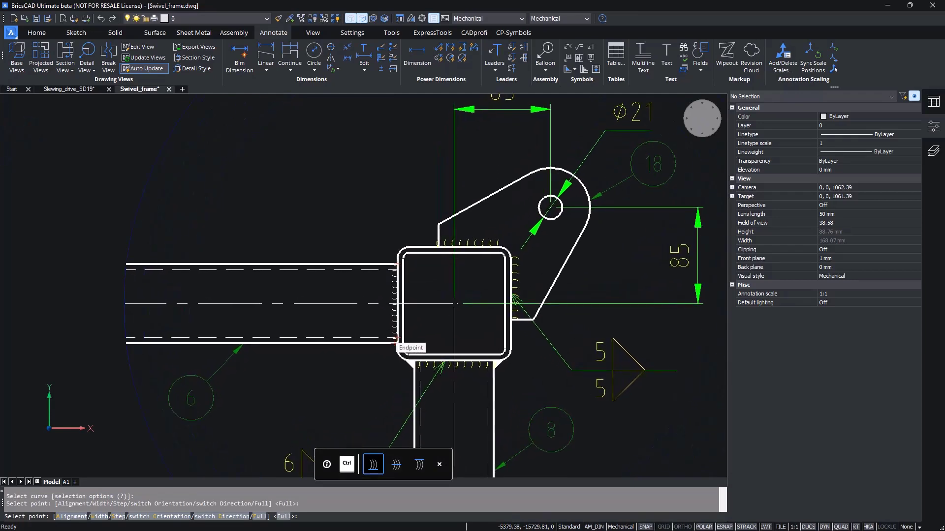
scroll(392, 265, "up", 3)
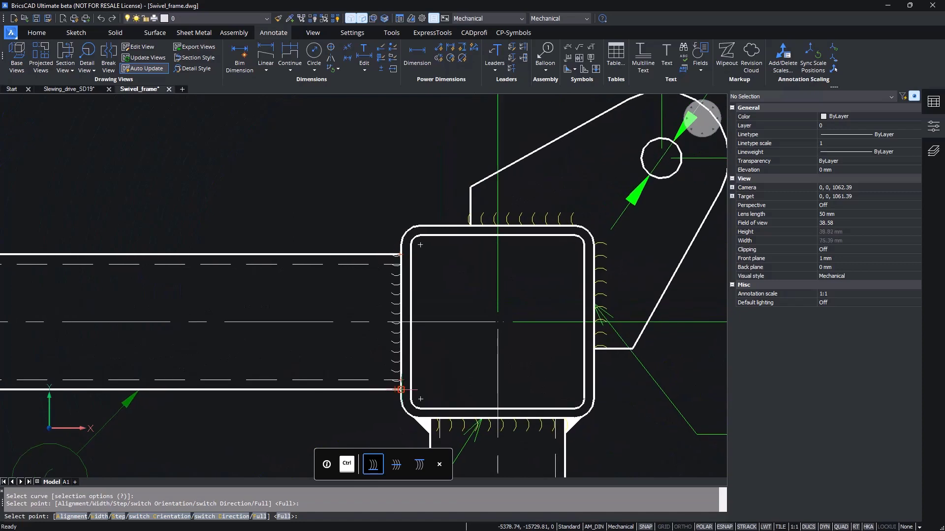
left_click(400, 389)
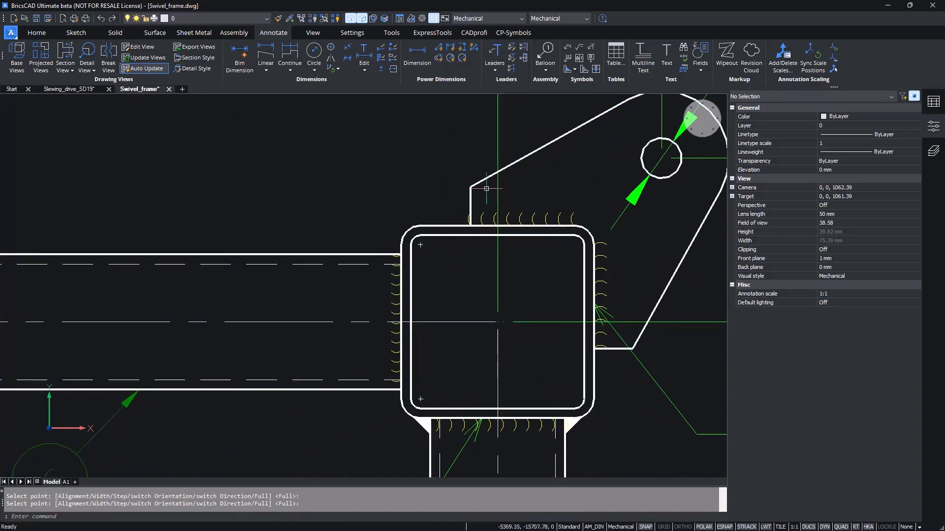
Step: Add side-view fillet welds with leg width 2 at the upper and lower corners between the horizontal and square tubes
left_click(583, 69)
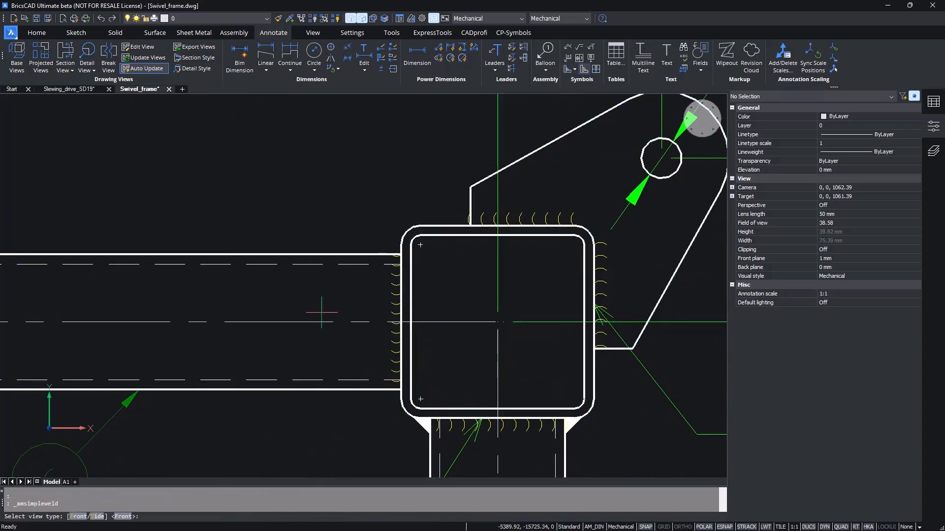
left_click(103, 521)
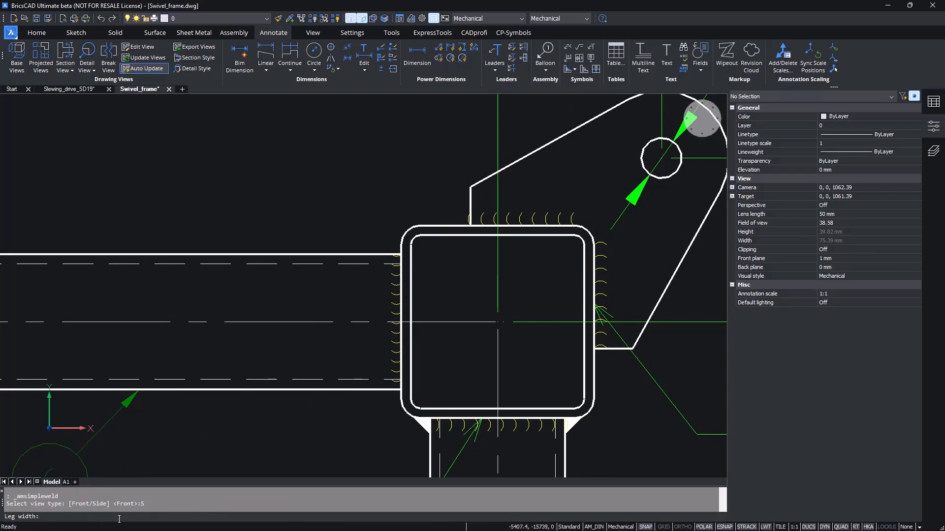
key("Return")
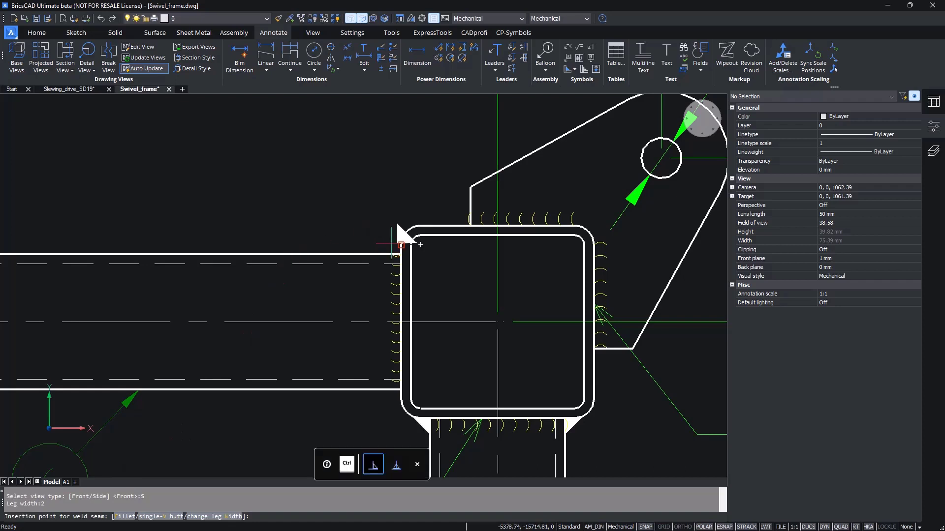
left_click(399, 252)
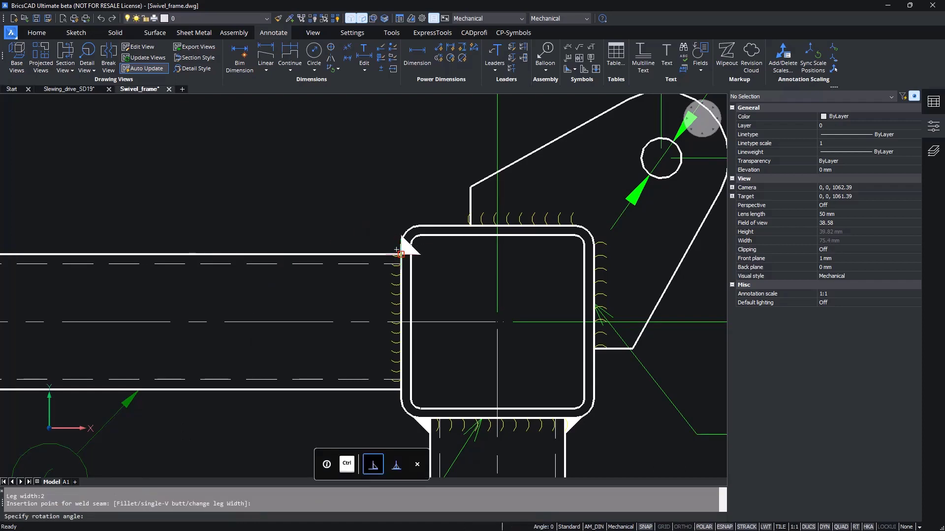
left_click(396, 250)
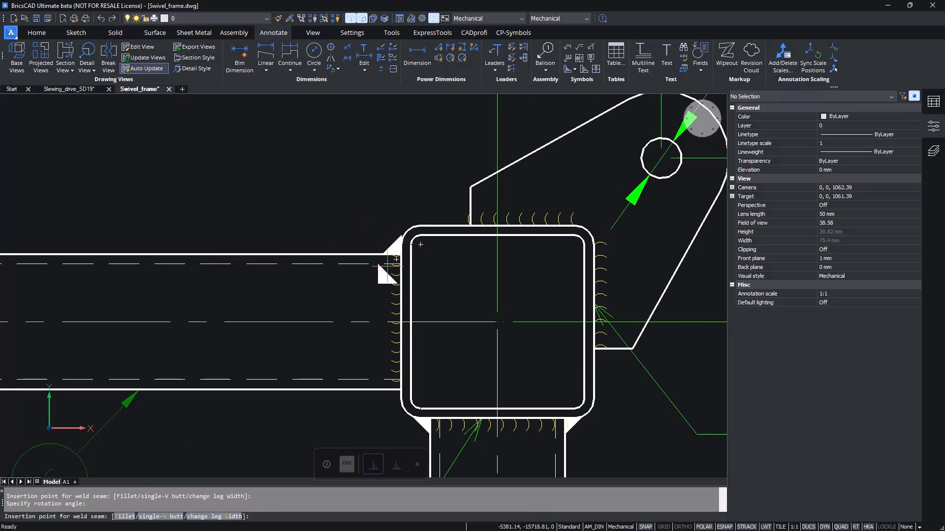
left_click(400, 389)
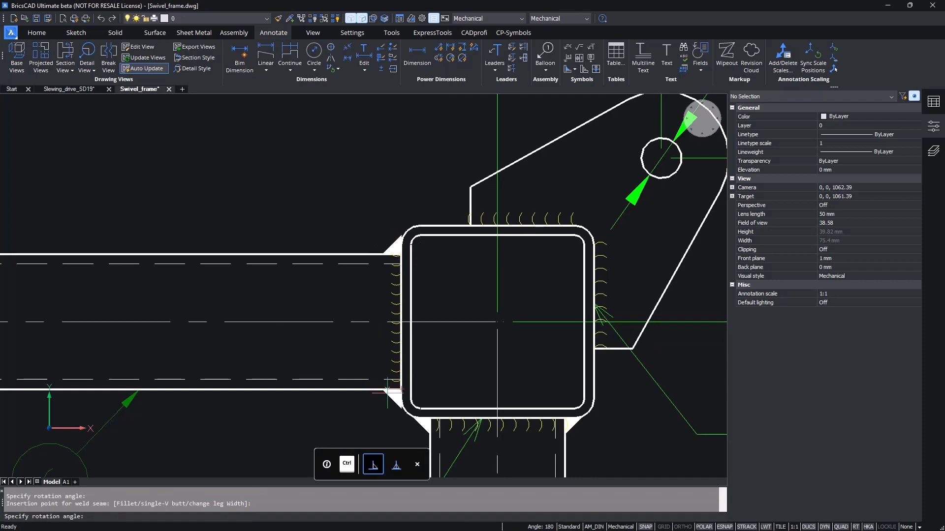
left_click(387, 392)
key("Escape")
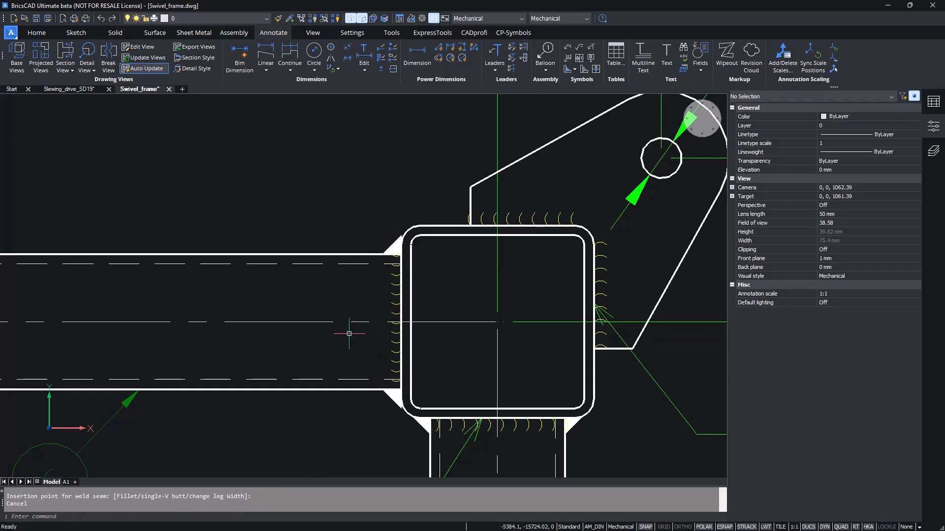
Step: Attach a weld symbol leader to the weld on the square tube's upper edge in detail B, ending in the free space above the horizontal tube
scroll(421, 217, "down", 2)
scroll(422, 218, "down", 2)
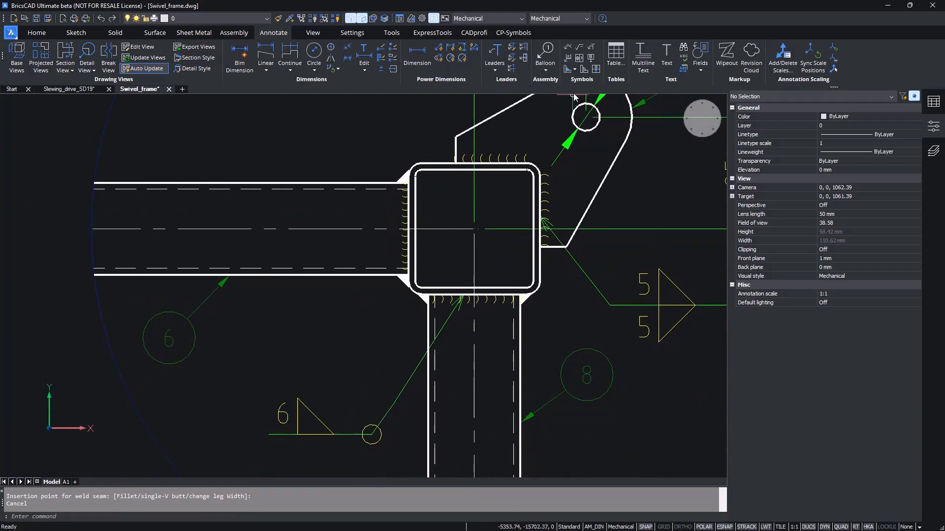
left_click(569, 48)
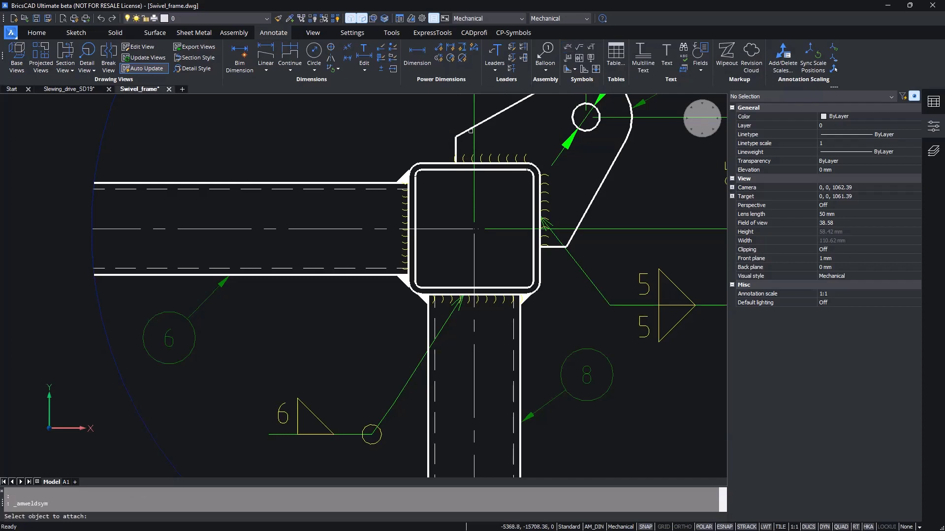
left_click(494, 160)
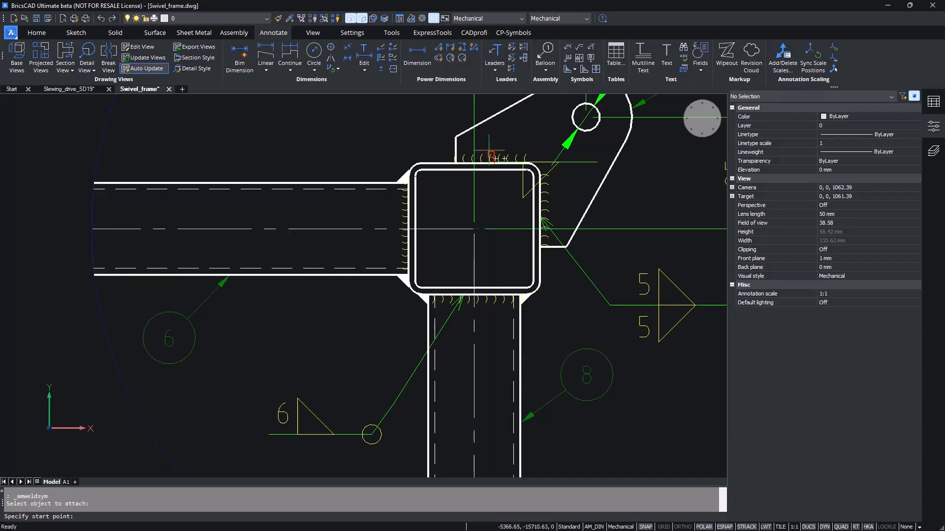
left_click(494, 159)
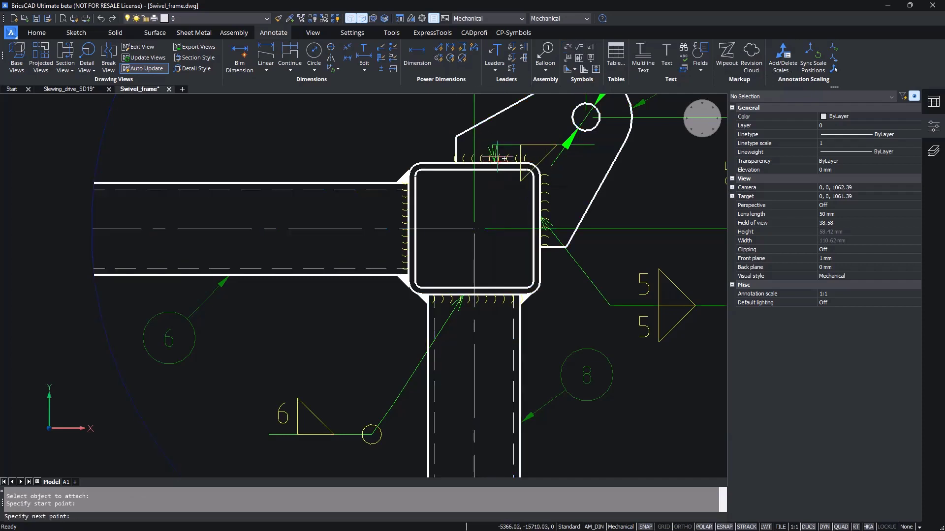
scroll(541, 233, "up", 2)
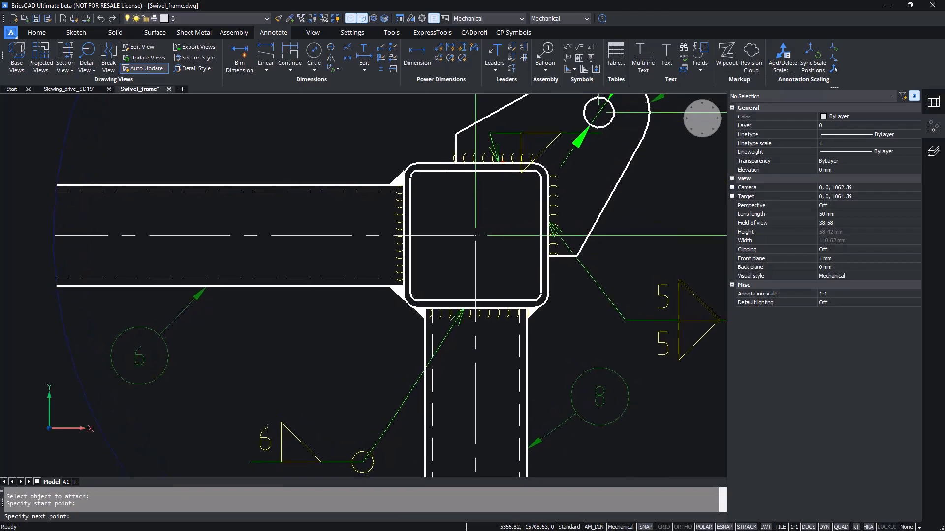
scroll(265, 297, "down", 2)
scroll(369, 278, "down", 3)
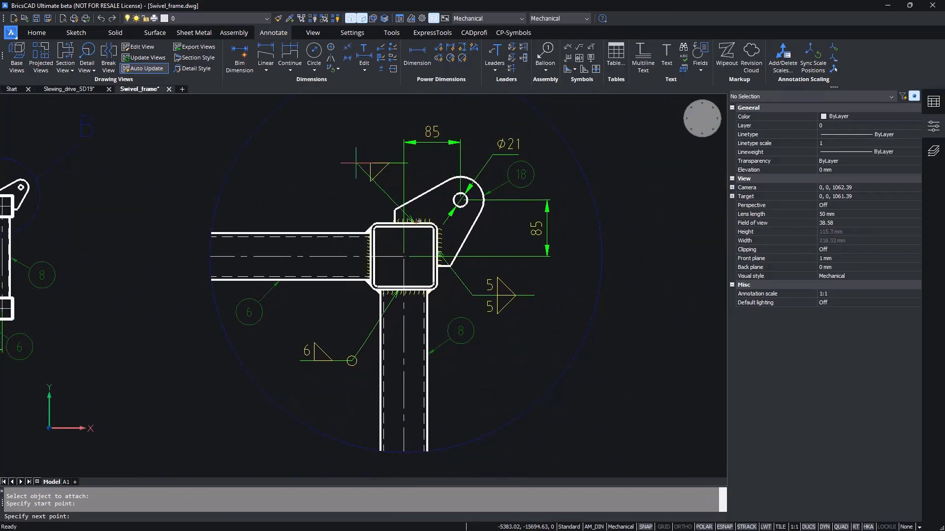
left_click(357, 163)
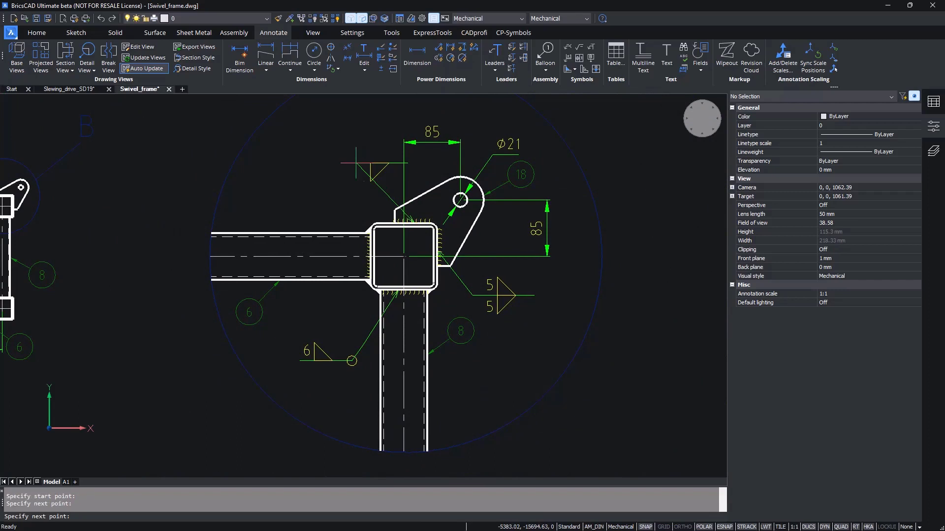
left_click(299, 163)
key("Return")
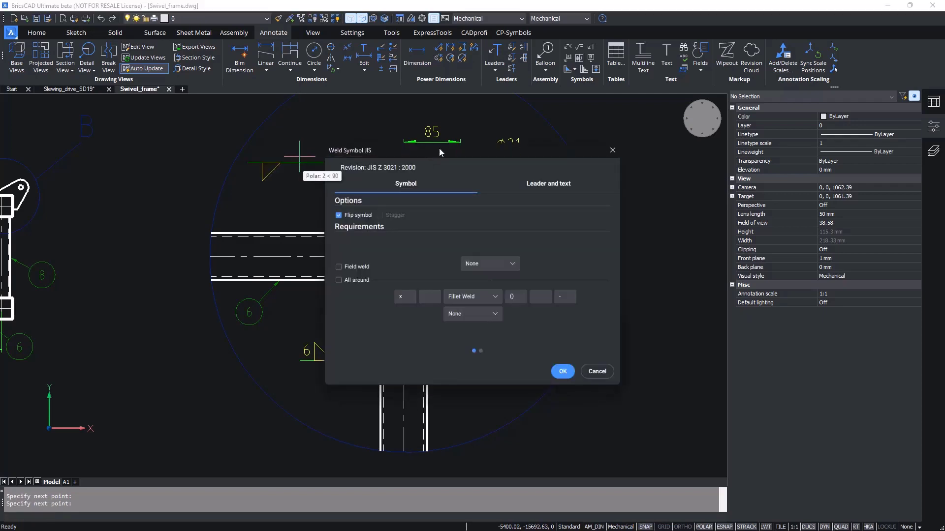
Step: Define the JIS weld symbol as fillet welds on both sides of the reference line, each with size 5
left_click(483, 265)
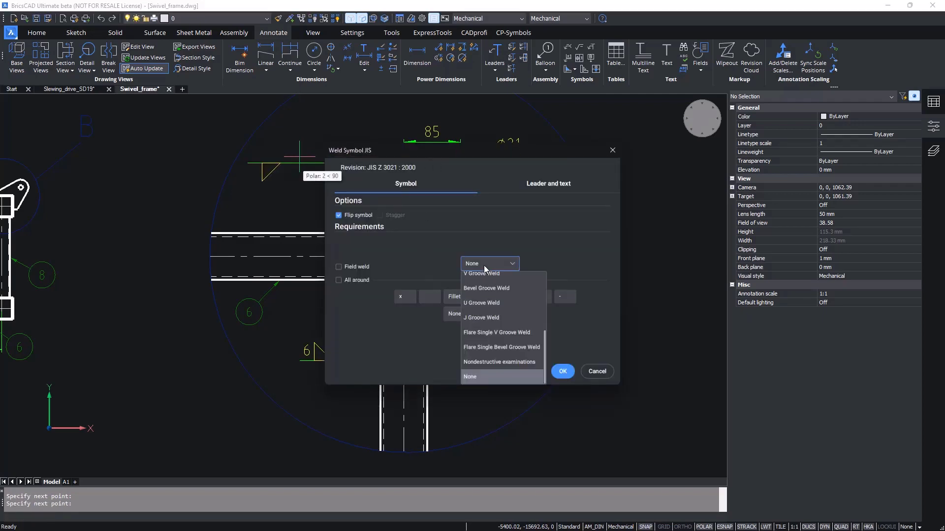
scroll(480, 300, "up", 3)
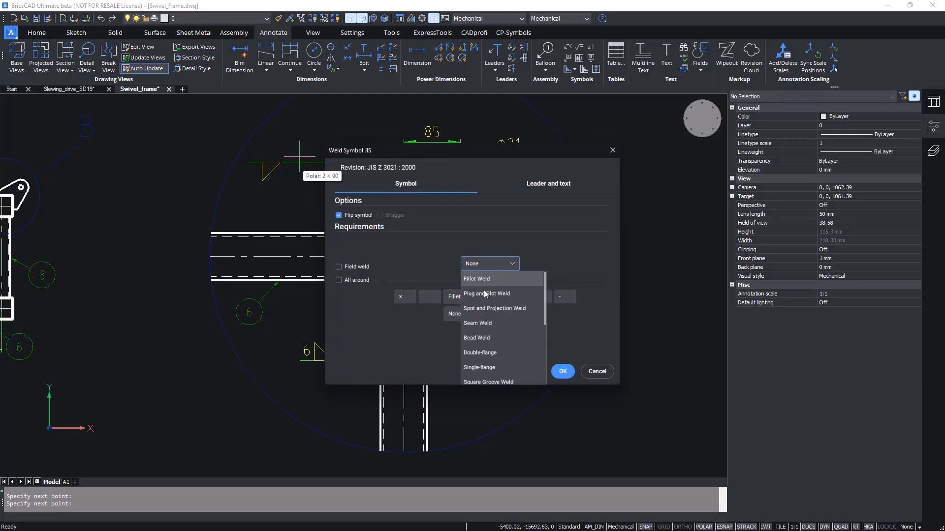
left_click(477, 279)
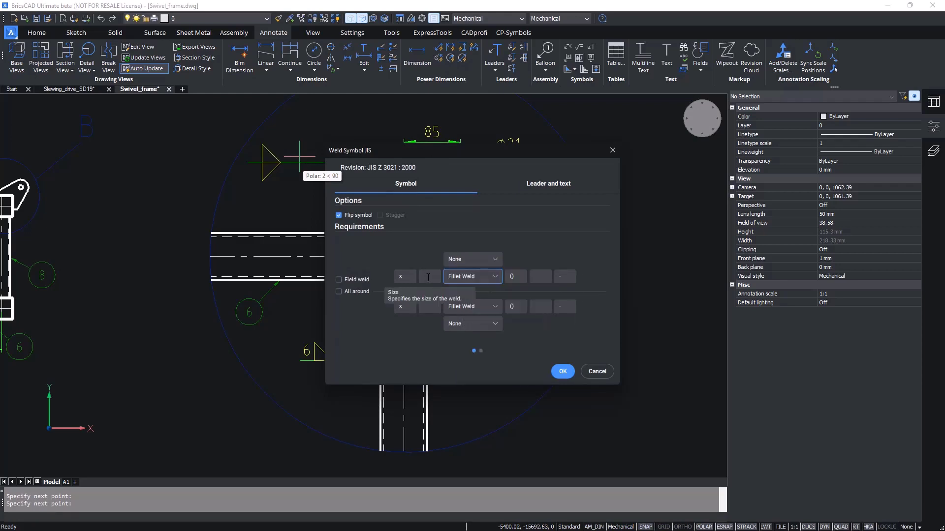
left_click(430, 278)
type("5")
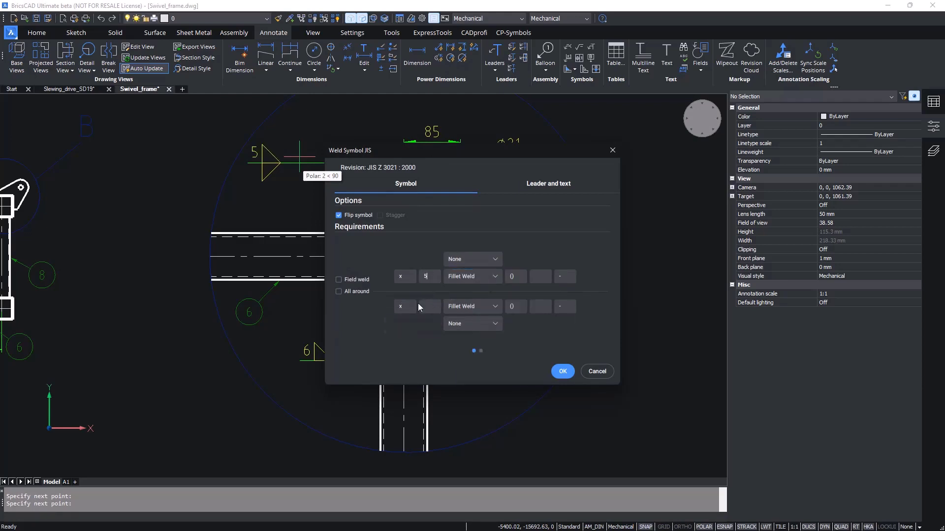
left_click(430, 306)
type("5")
left_click(553, 364)
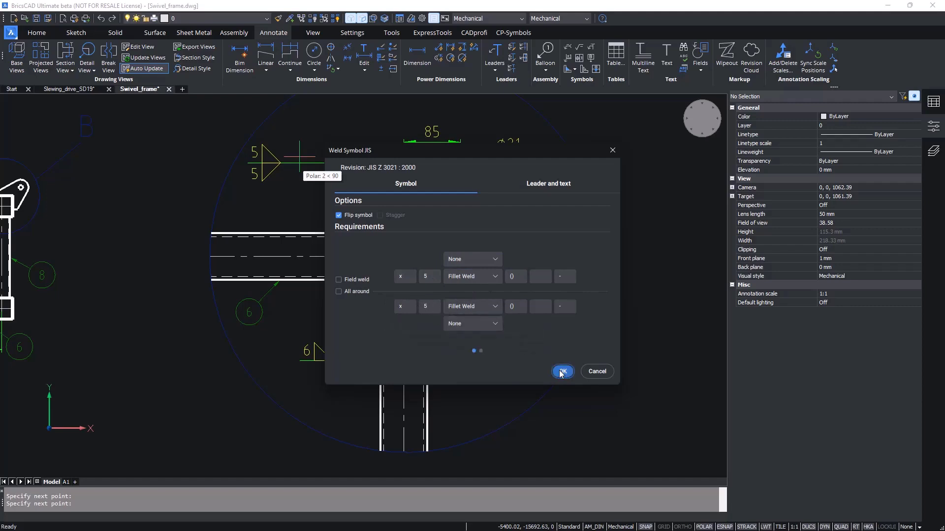